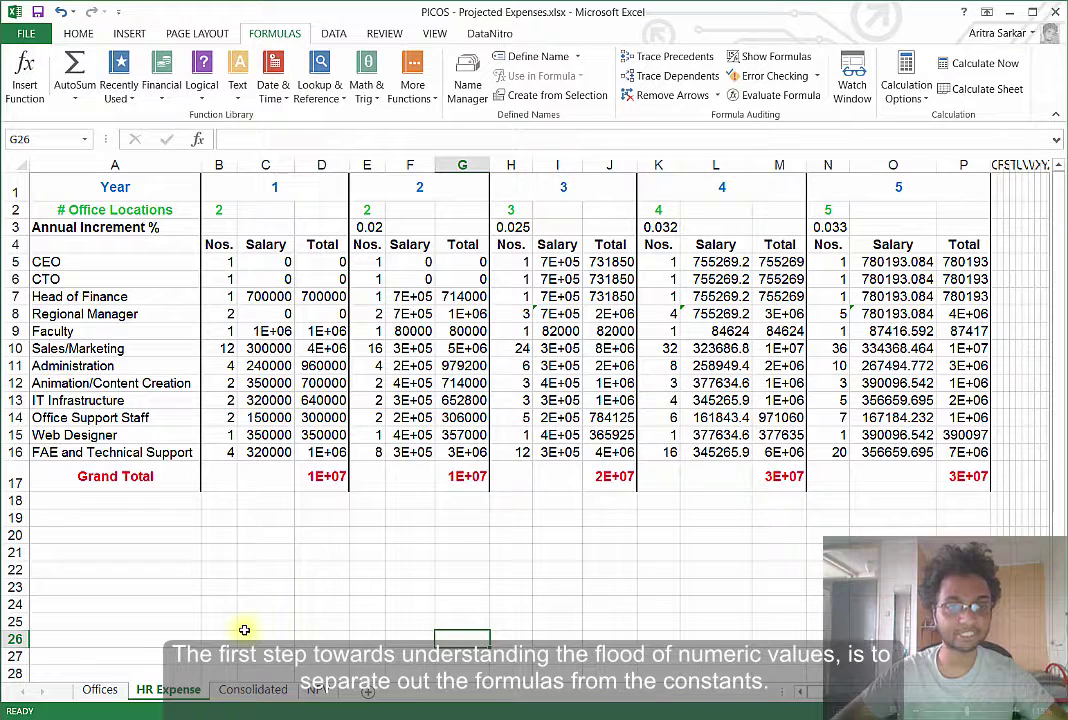
Step: Select every formula cell on the HR Expense sheet with Go To Special, using the Formulas option
{"action": "left_click", "coordinate": [22, 165]}
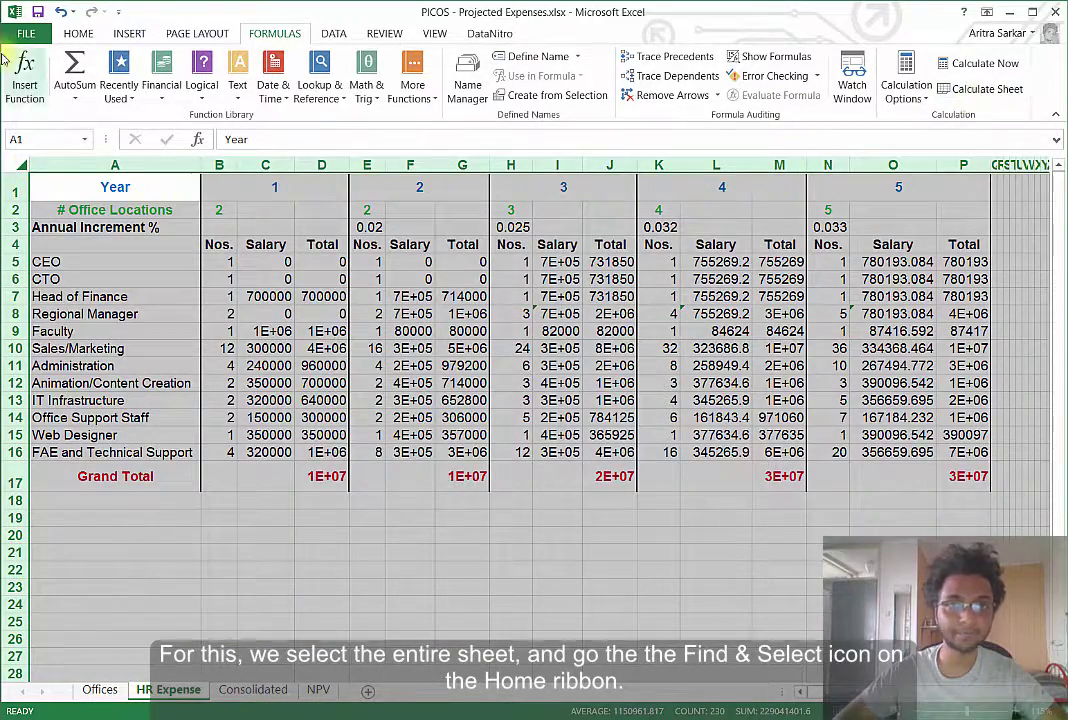
{"action": "left_click", "coordinate": [84, 35]}
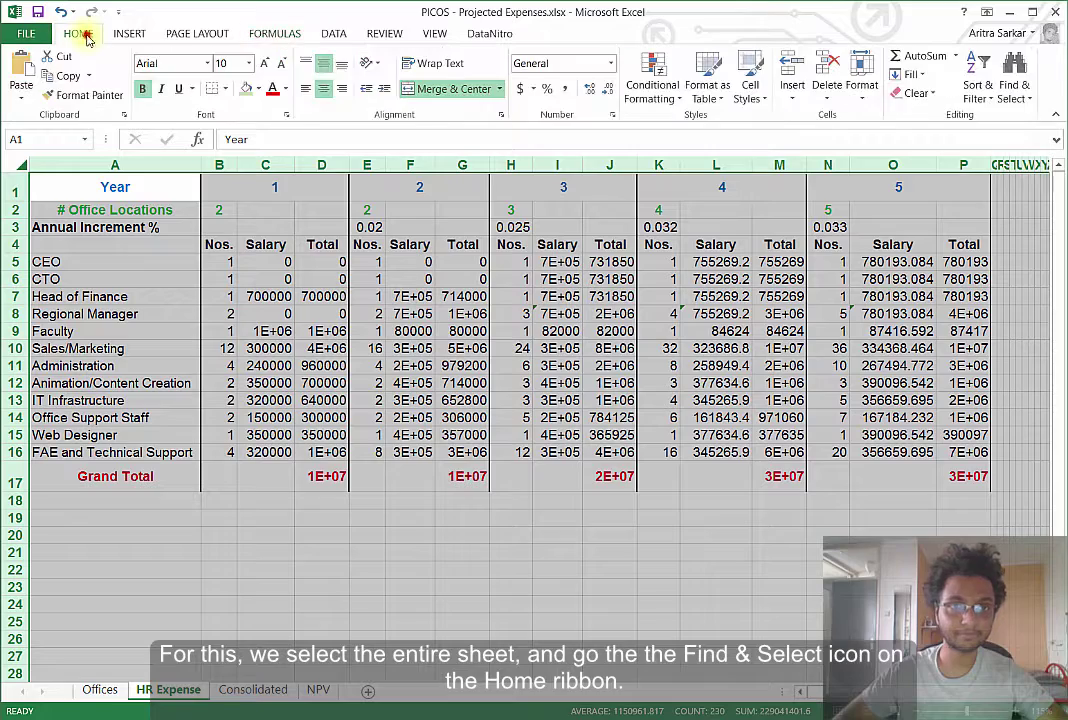
{"action": "left_click", "coordinate": [1016, 98]}
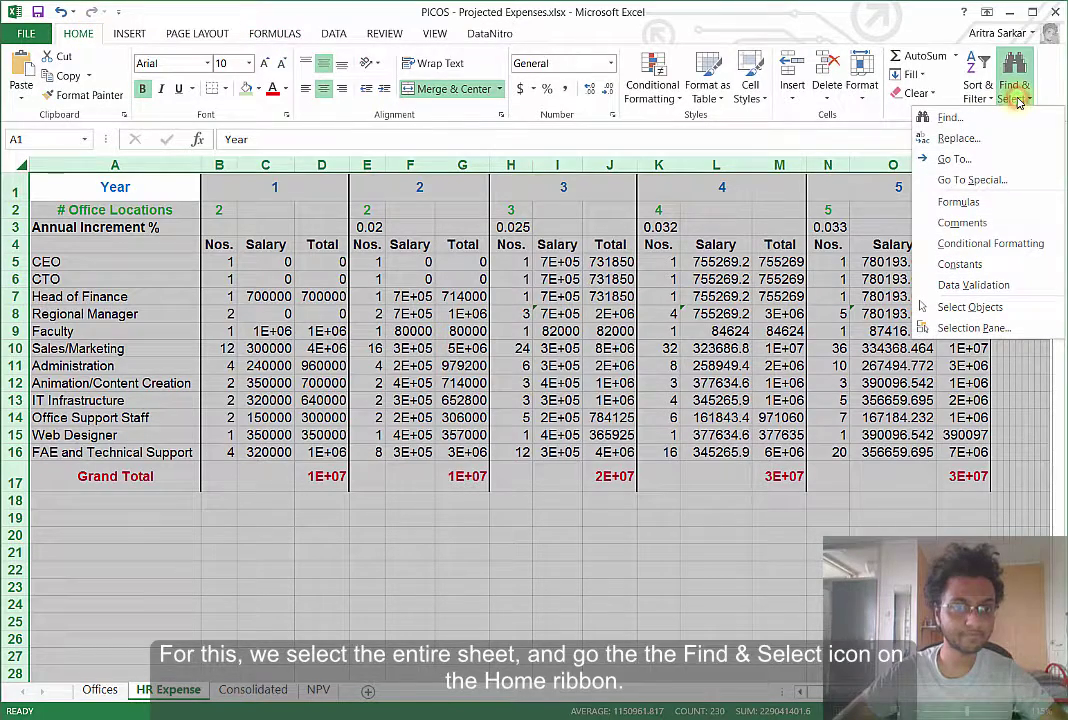
{"action": "left_click", "coordinate": [984, 184]}
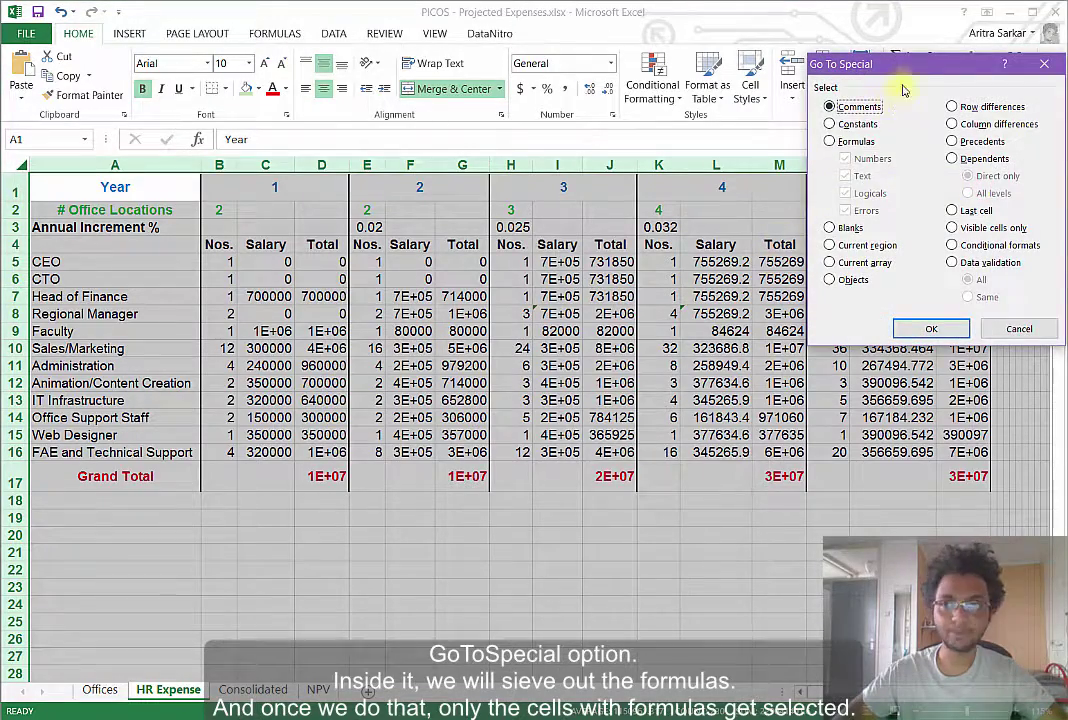
{"action": "left_click_drag", "start_coordinate": [878, 65], "coordinate": [536, 188]}
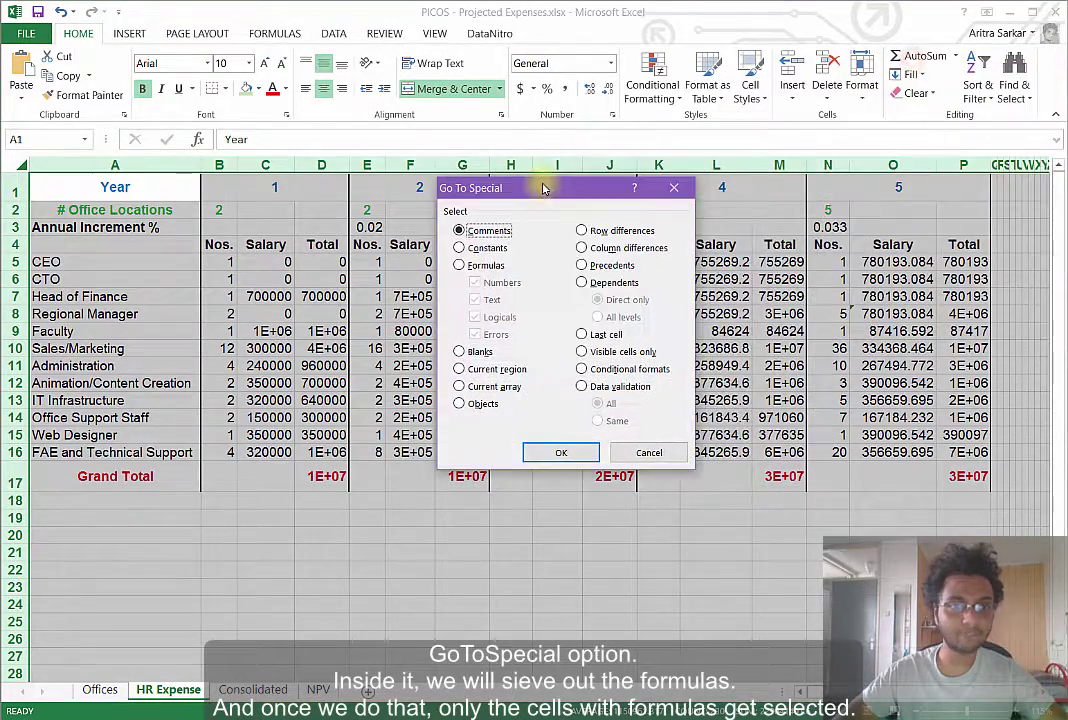
{"action": "left_click", "coordinate": [484, 266]}
{"action": "left_click", "coordinate": [585, 456]}
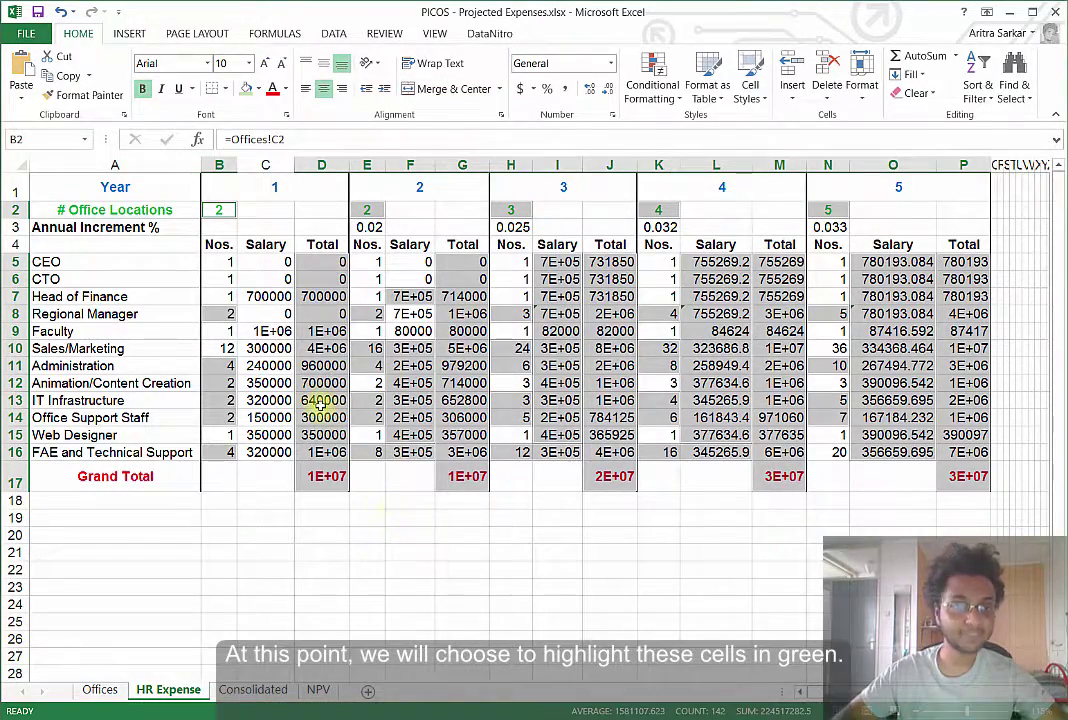
Step: Fill the selected formula cells with light green and deselect them
{"action": "left_click", "coordinate": [256, 92]}
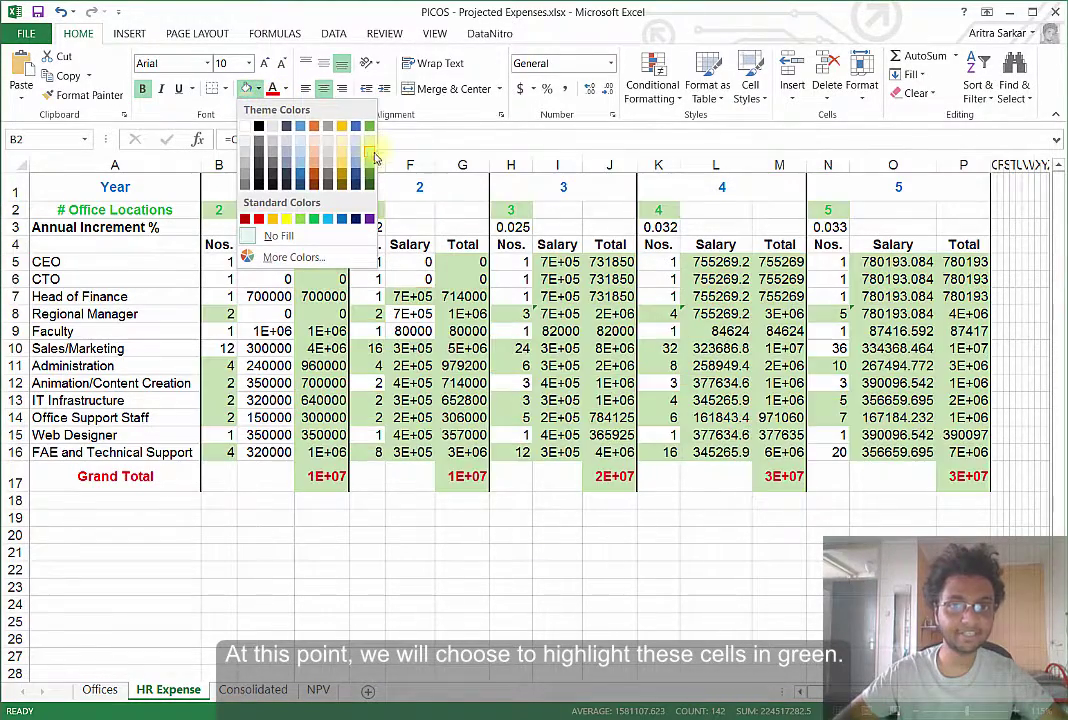
{"action": "left_click", "coordinate": [370, 150]}
{"action": "left_click", "coordinate": [279, 536]}
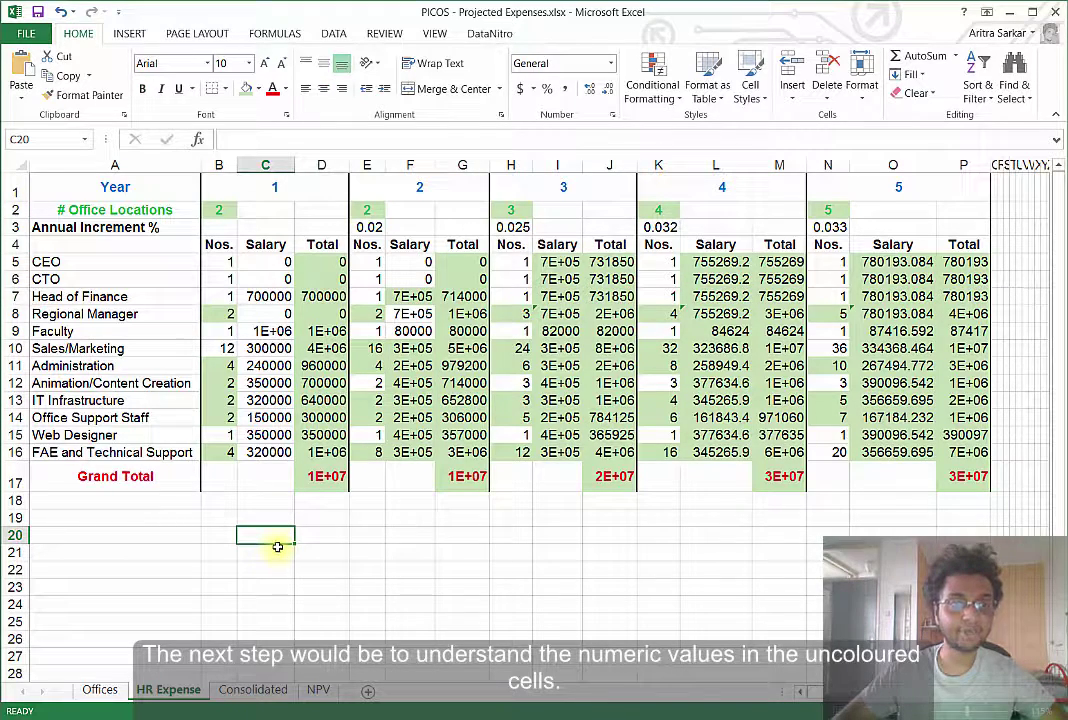
Step: Inspect the uncoloured constants in B5:B7 and B10, and check the formula behind D12
{"action": "left_click_drag", "start_coordinate": [226, 261], "coordinate": [224, 297]}
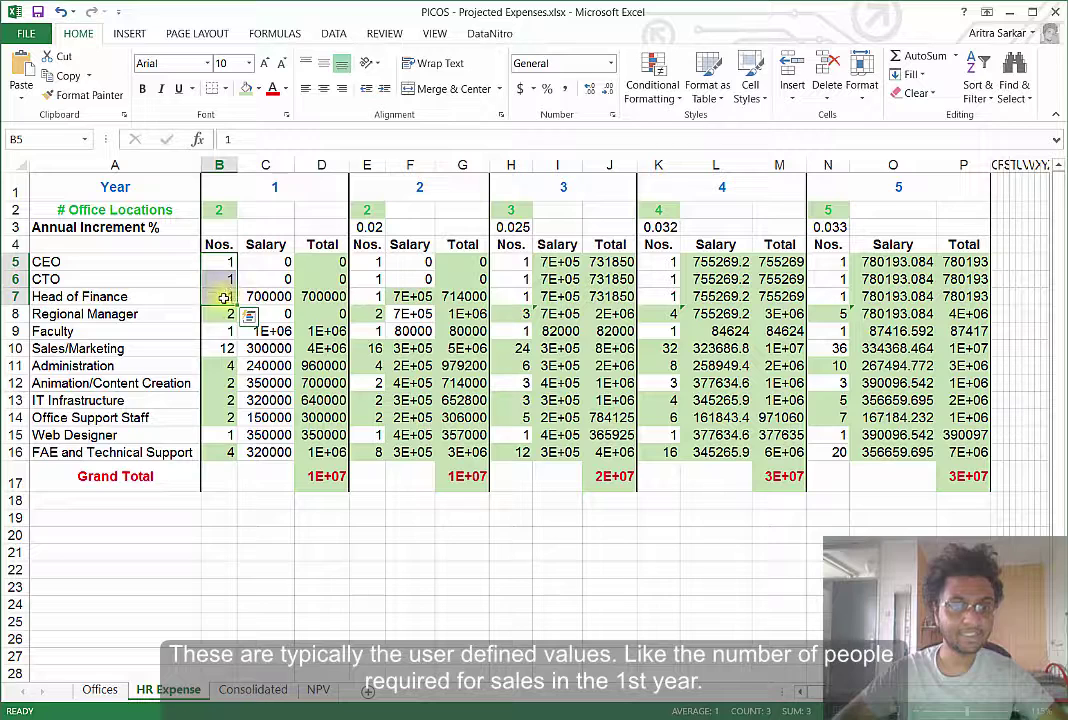
{"action": "left_click", "coordinate": [227, 349]}
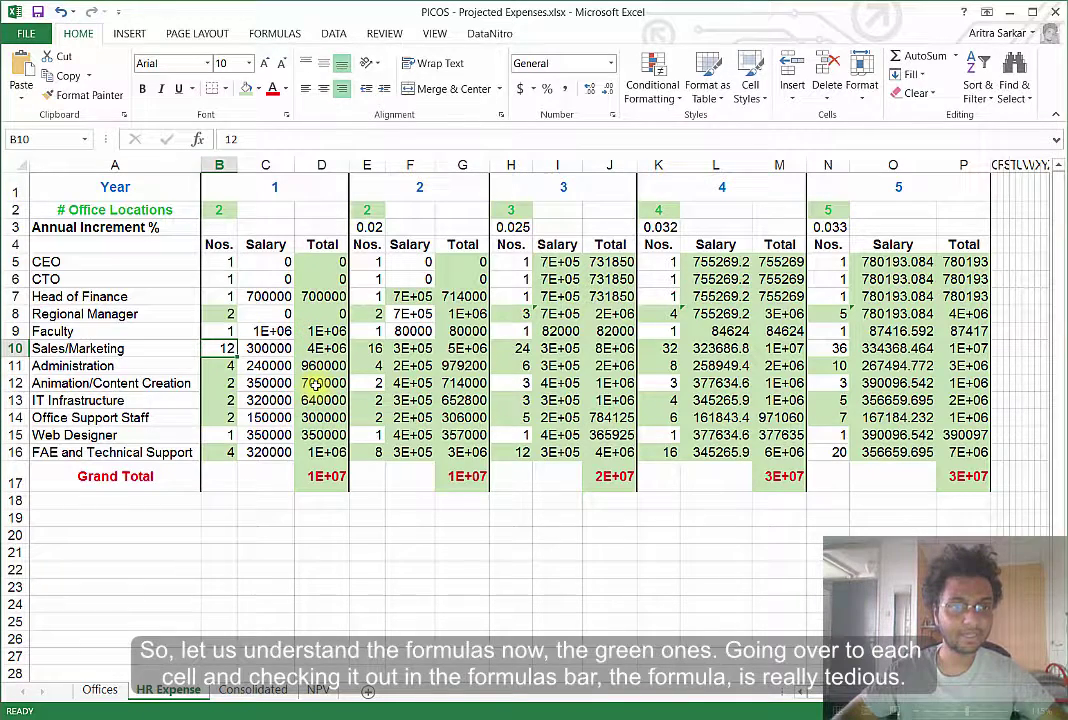
{"action": "left_click", "coordinate": [313, 383]}
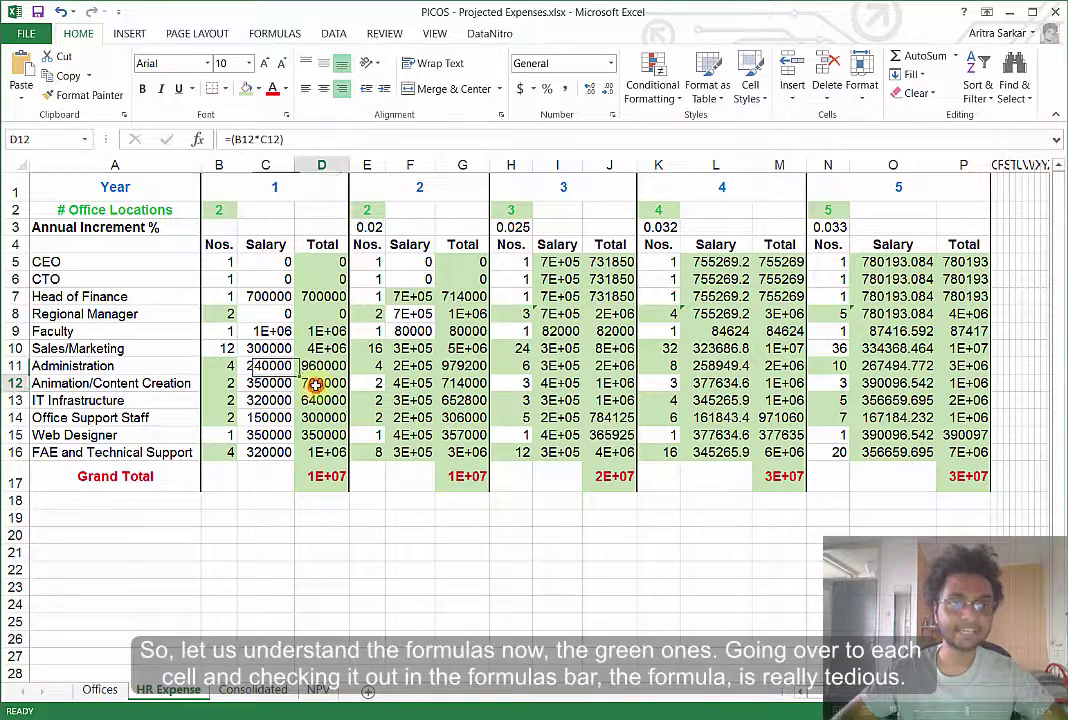
{"action": "left_click", "coordinate": [315, 137]}
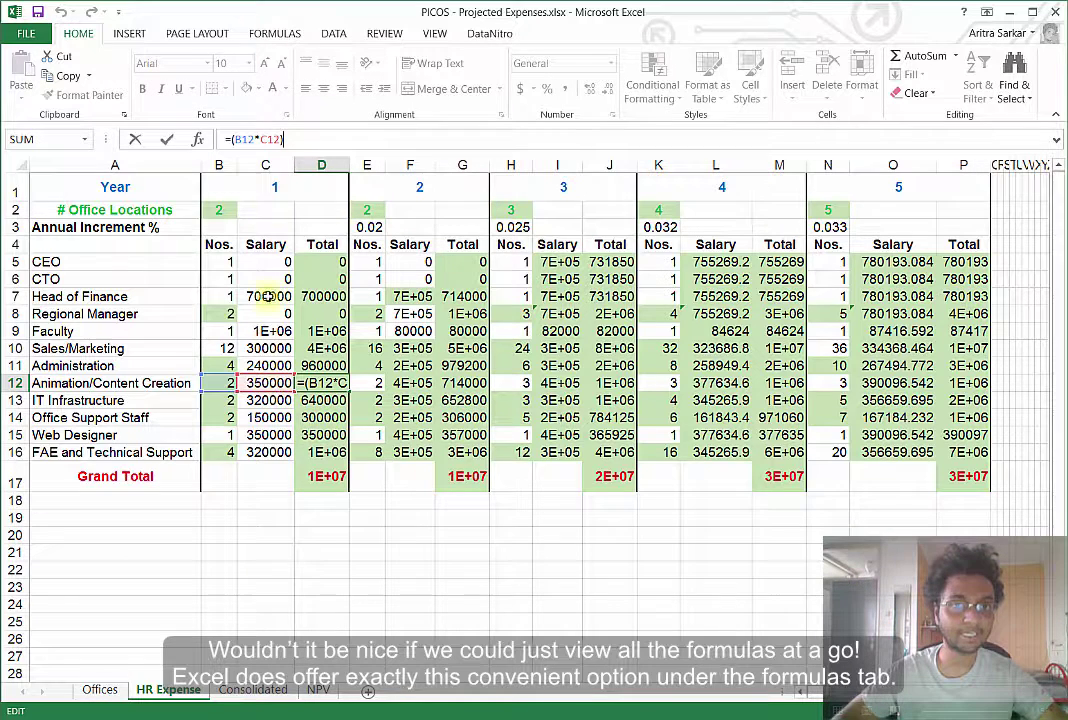
Step: Leave the D12 formula unchanged and display formulas instead of results across the HR Expense sheet
{"action": "left_click", "coordinate": [276, 34]}
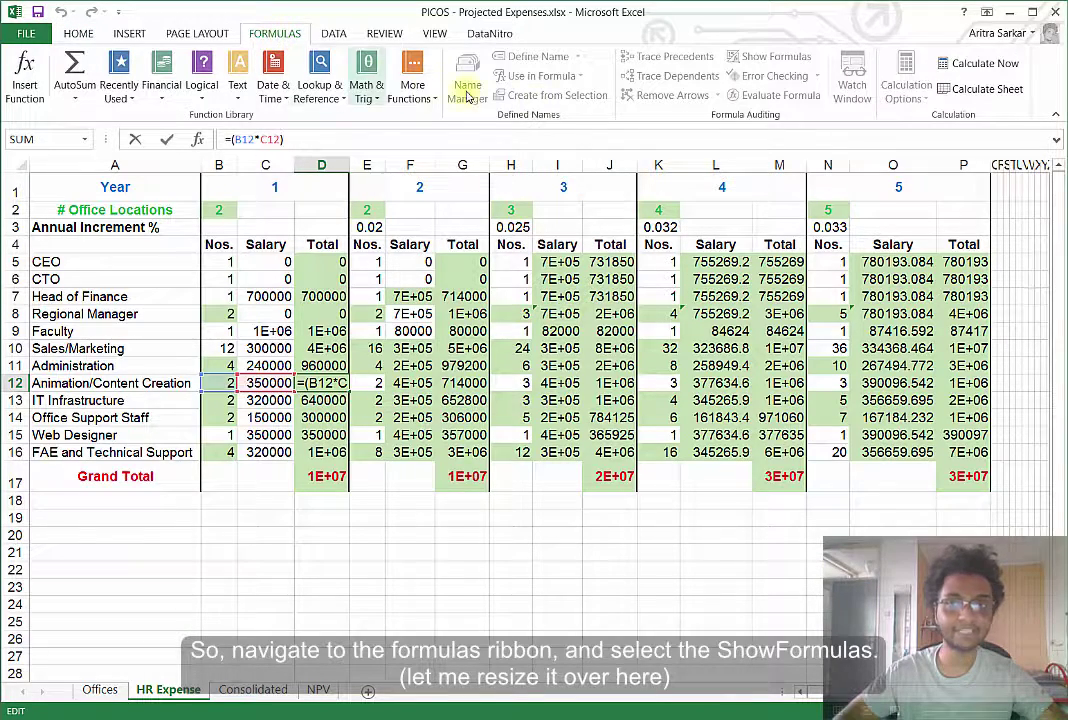
{"action": "left_click", "coordinate": [610, 261]}
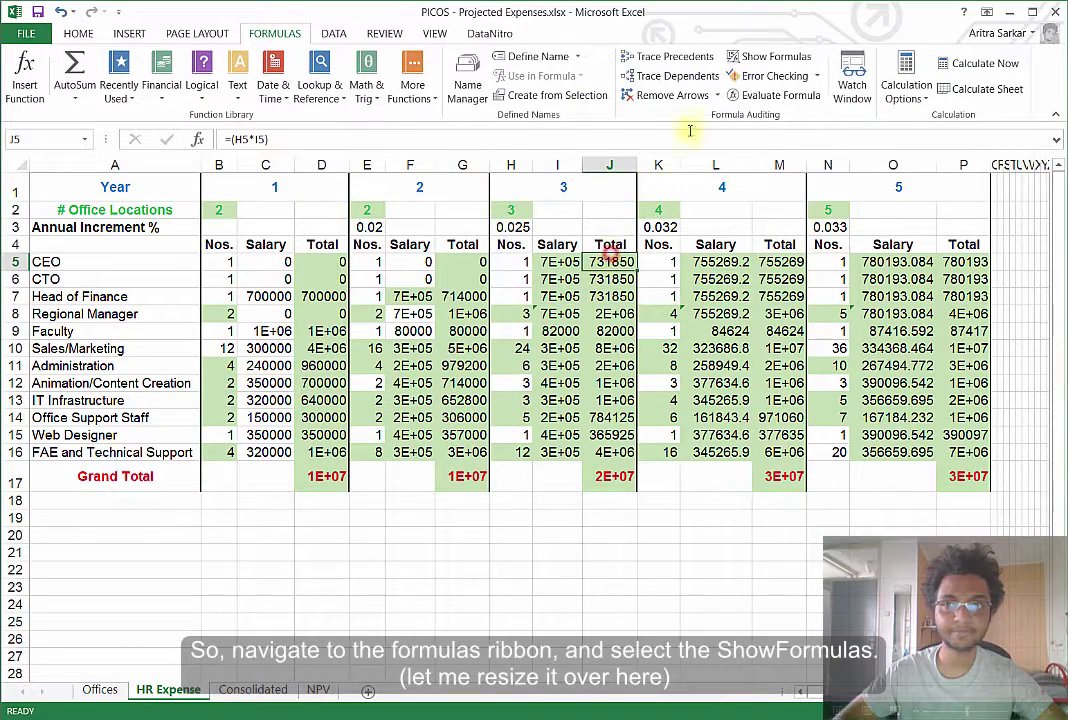
{"action": "left_click", "coordinate": [768, 58]}
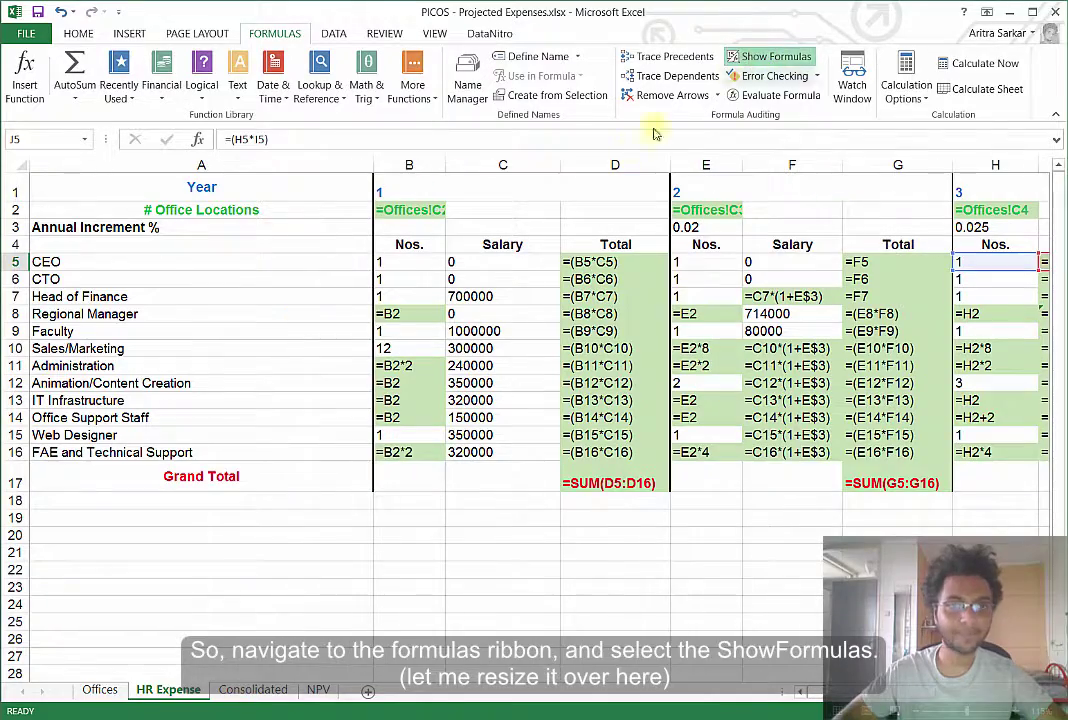
{"action": "left_click", "coordinate": [489, 518]}
{"action": "scroll", "coordinate": [491, 527], "scroll_direction": "down", "scroll_amount": 3}
{"action": "scroll", "coordinate": [491, 527], "scroll_direction": "down", "scroll_amount": 3}
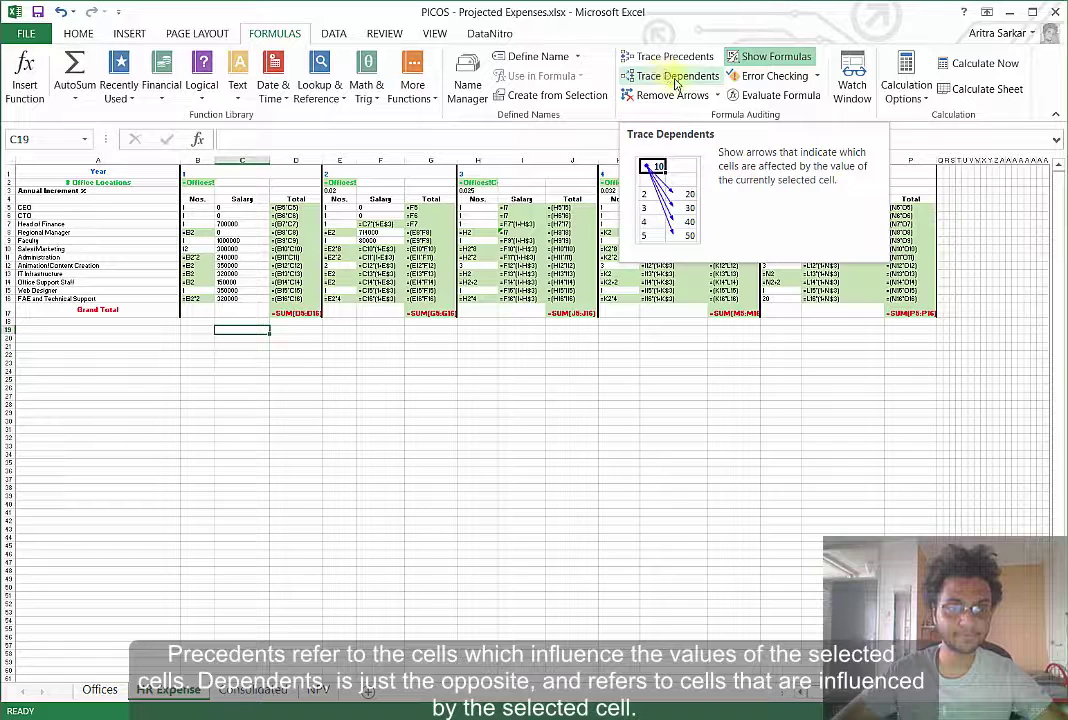
Step: Trace the dependents and precedents of the Faculty year 5 total in P9
{"action": "left_click", "coordinate": [908, 246]}
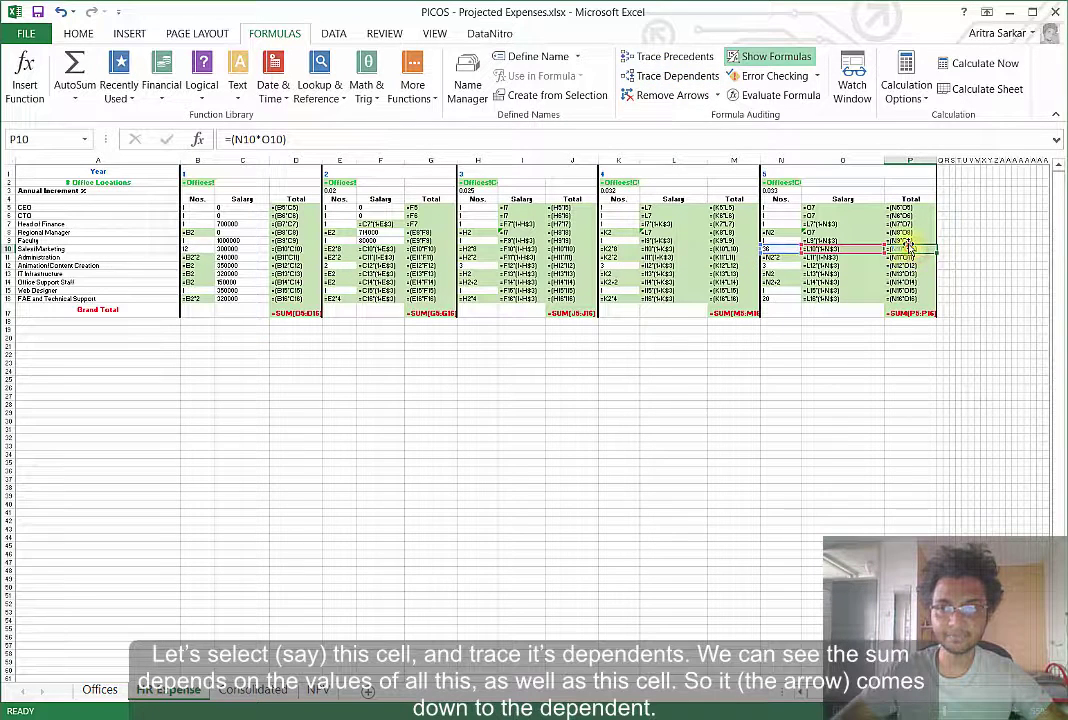
{"action": "left_click", "coordinate": [912, 240]}
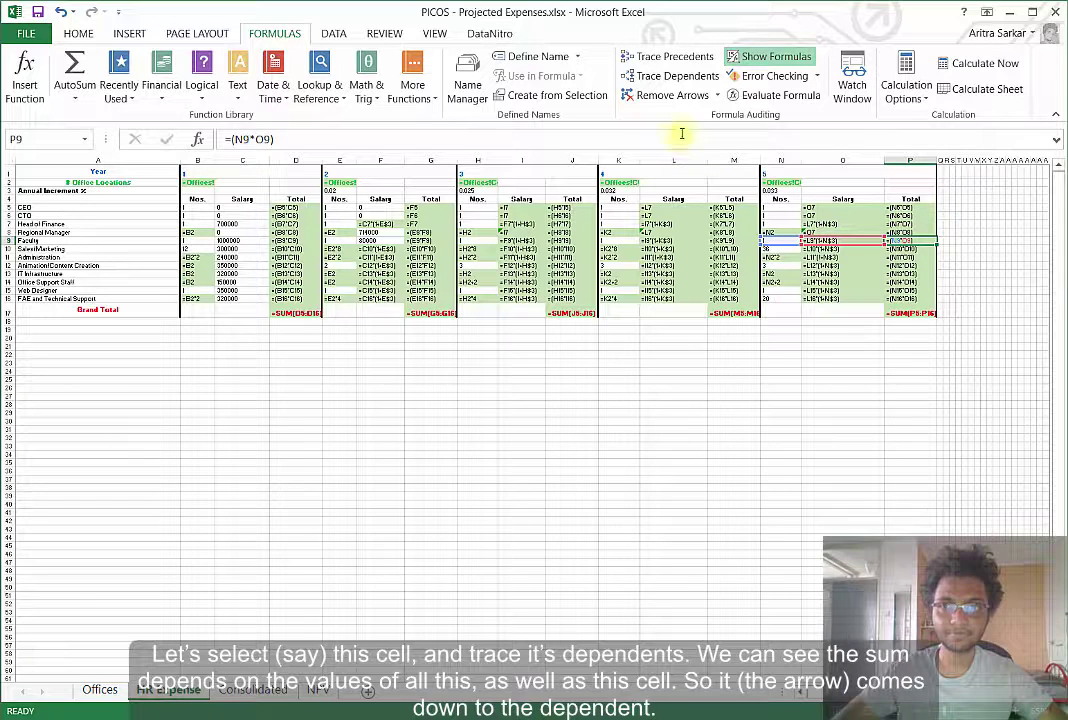
{"action": "left_click", "coordinate": [684, 76]}
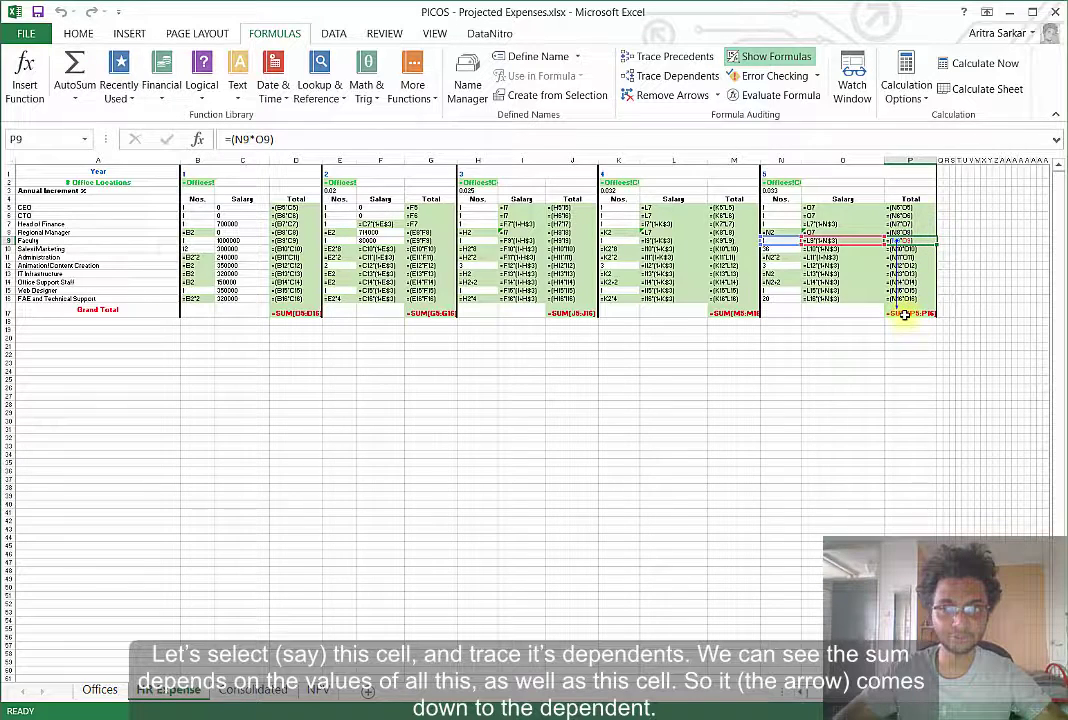
{"action": "left_click", "coordinate": [700, 58]}
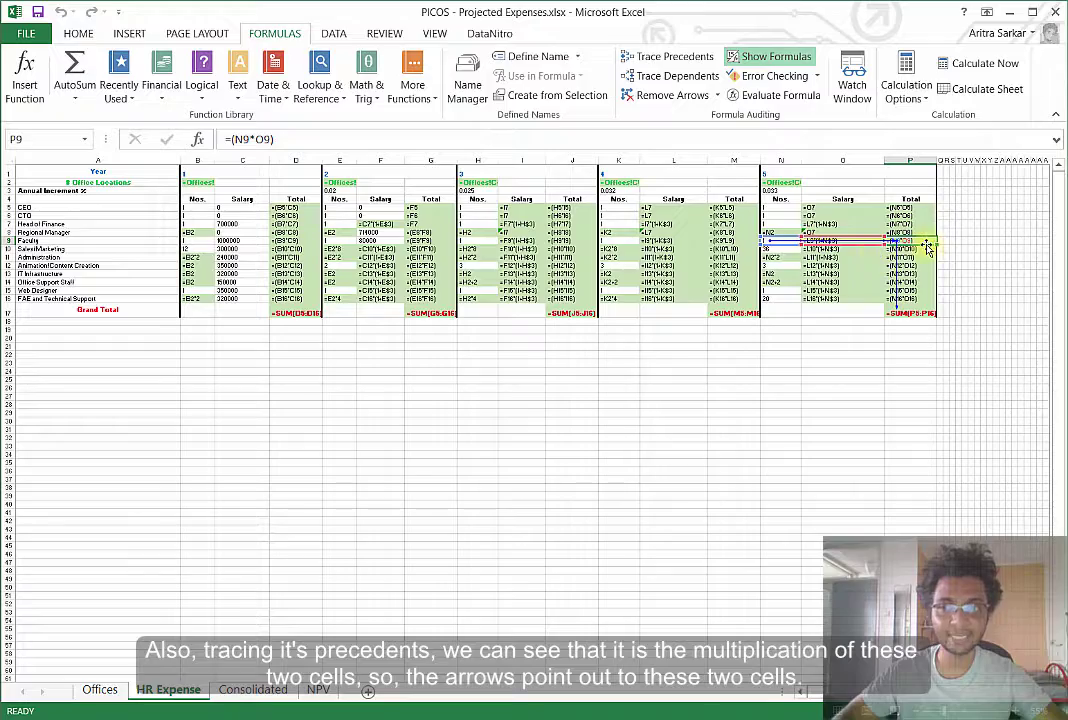
Step: Remove all tracer arrows from the HR Expense sheet
{"action": "scroll", "coordinate": [954, 263], "scroll_direction": "up", "scroll_amount": 4}
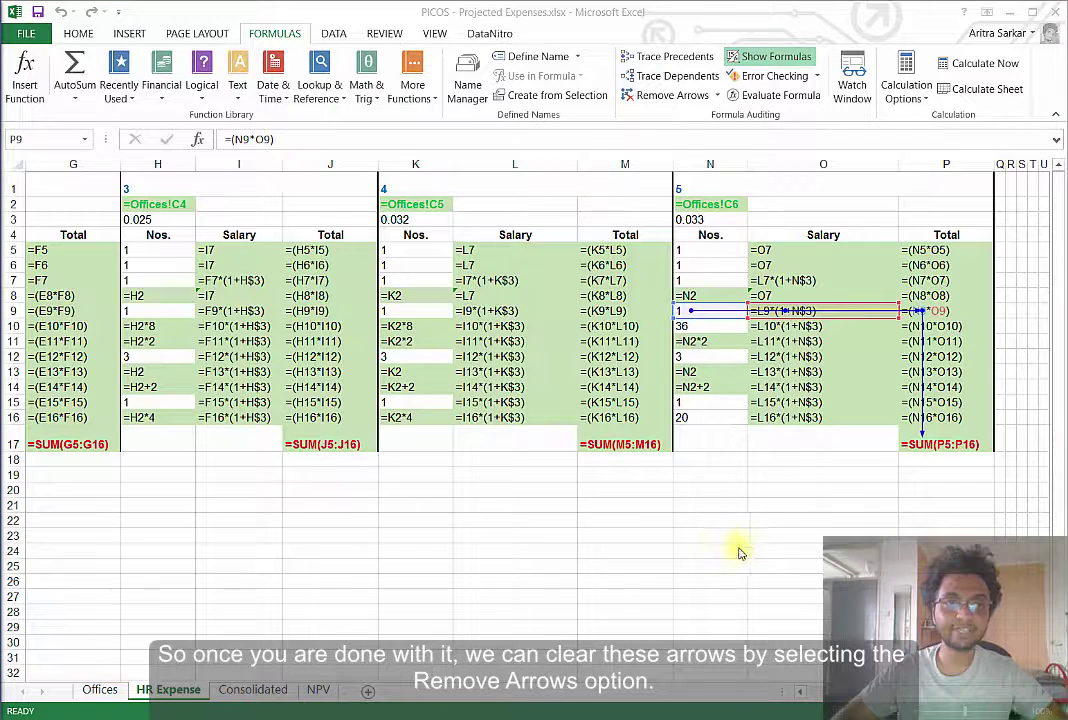
{"action": "left_click", "coordinate": [668, 95]}
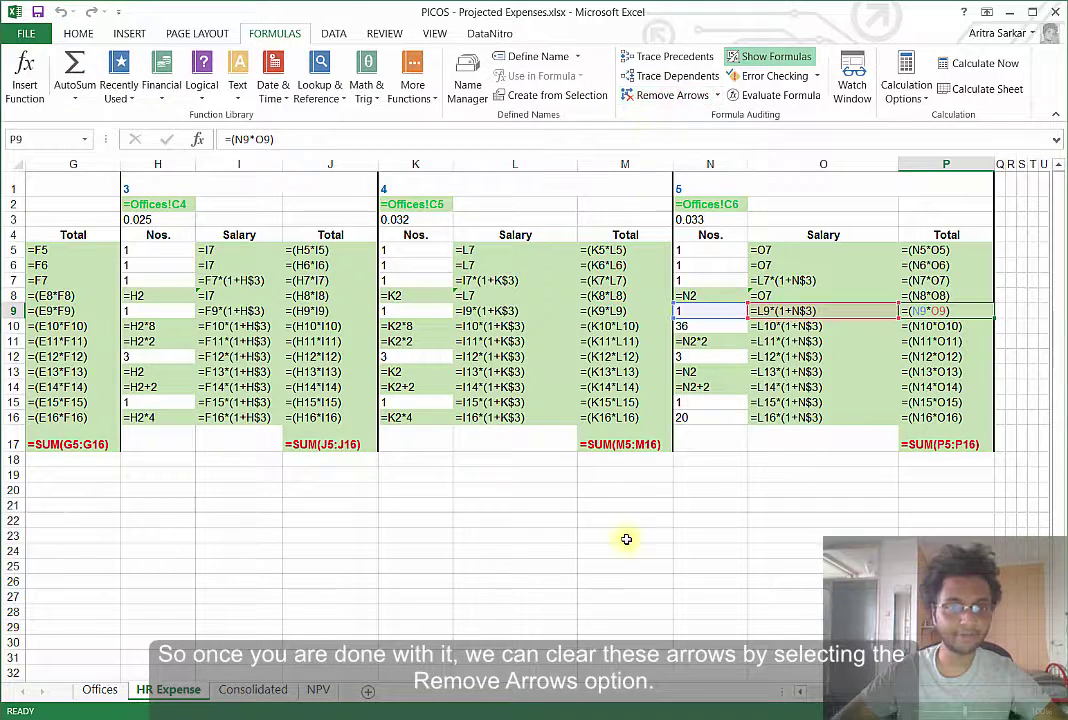
{"action": "left_click", "coordinate": [447, 533]}
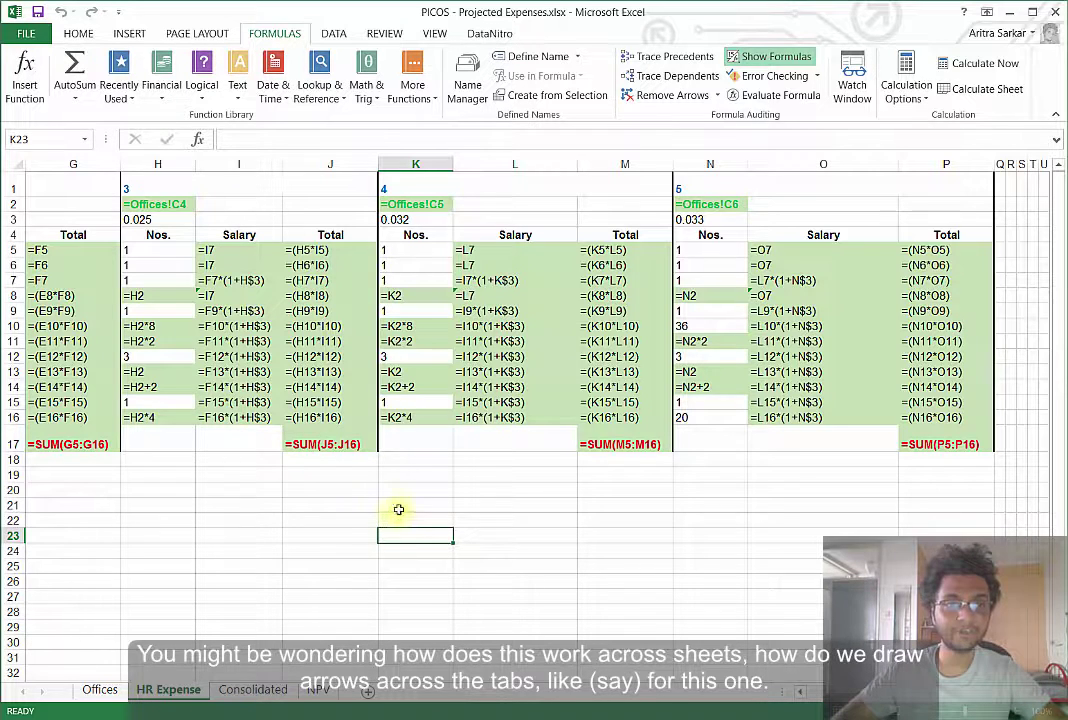
Step: Trace the precedents of the year 5 office locations cell N2, which references the Offices sheet
{"action": "left_click", "coordinate": [712, 205]}
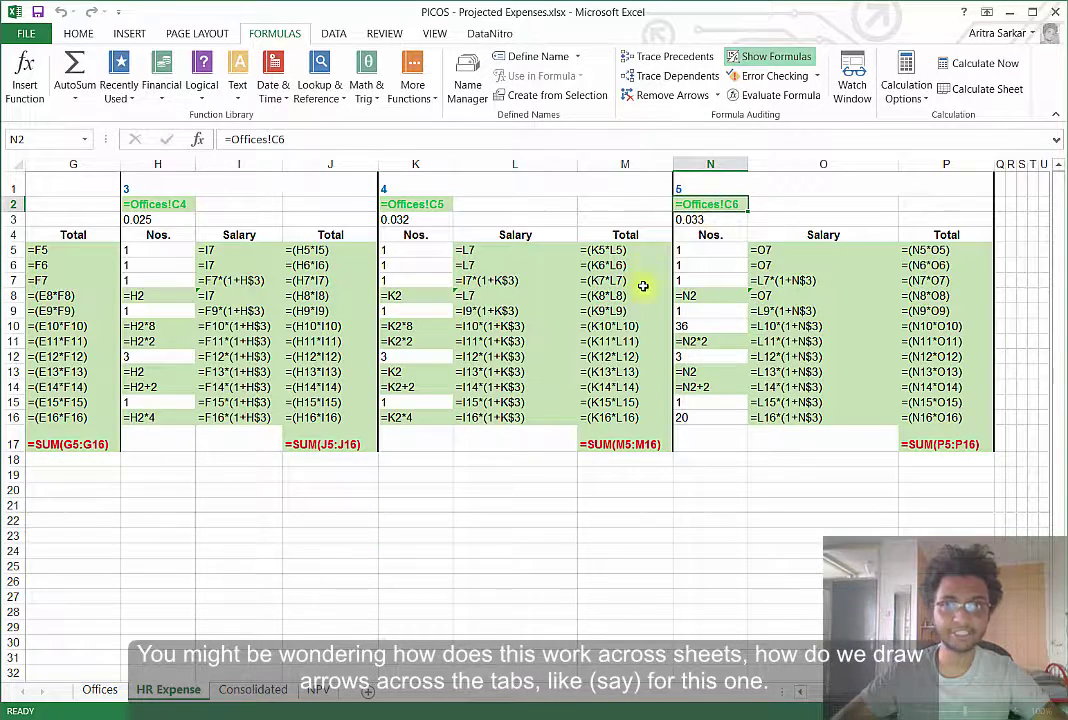
{"action": "left_click", "coordinate": [678, 58]}
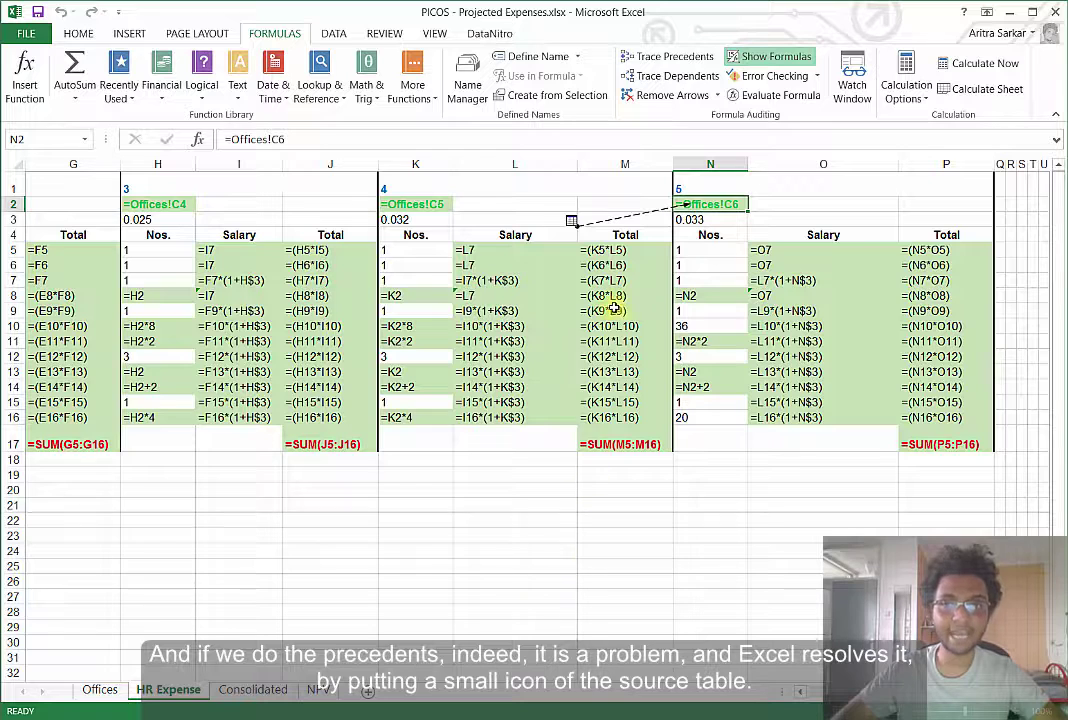
Step: Try to jump from N2's cross-sheet tracer arrow to its source cell on the Offices sheet
{"action": "double_click", "coordinate": [615, 215]}
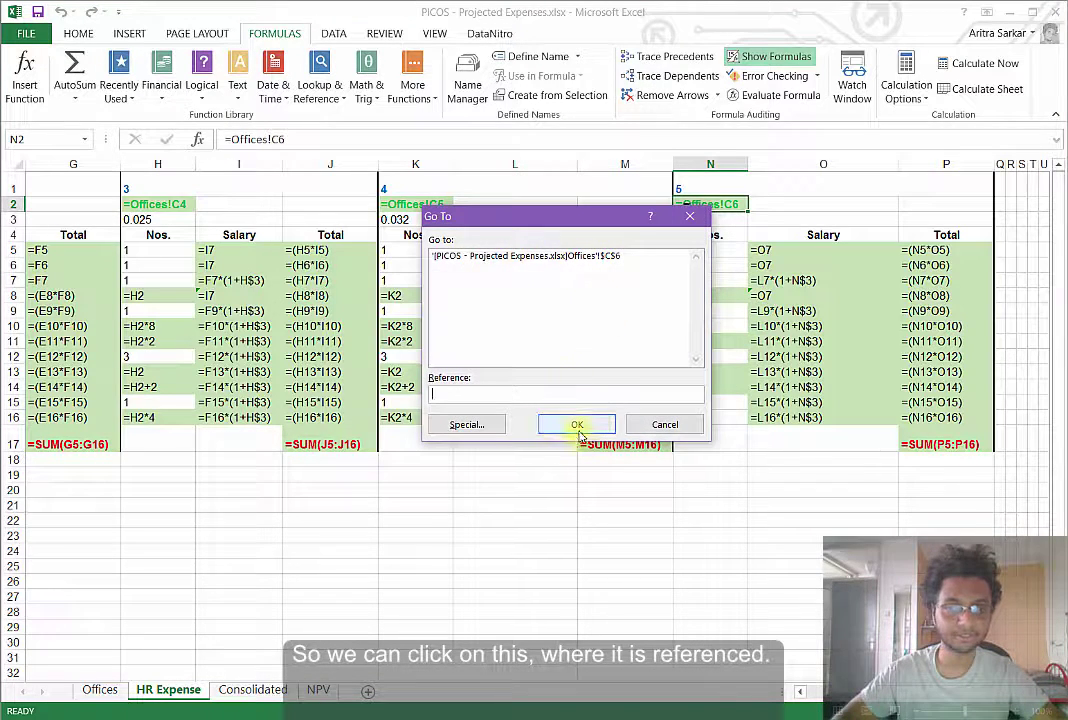
{"action": "left_click", "coordinate": [580, 432]}
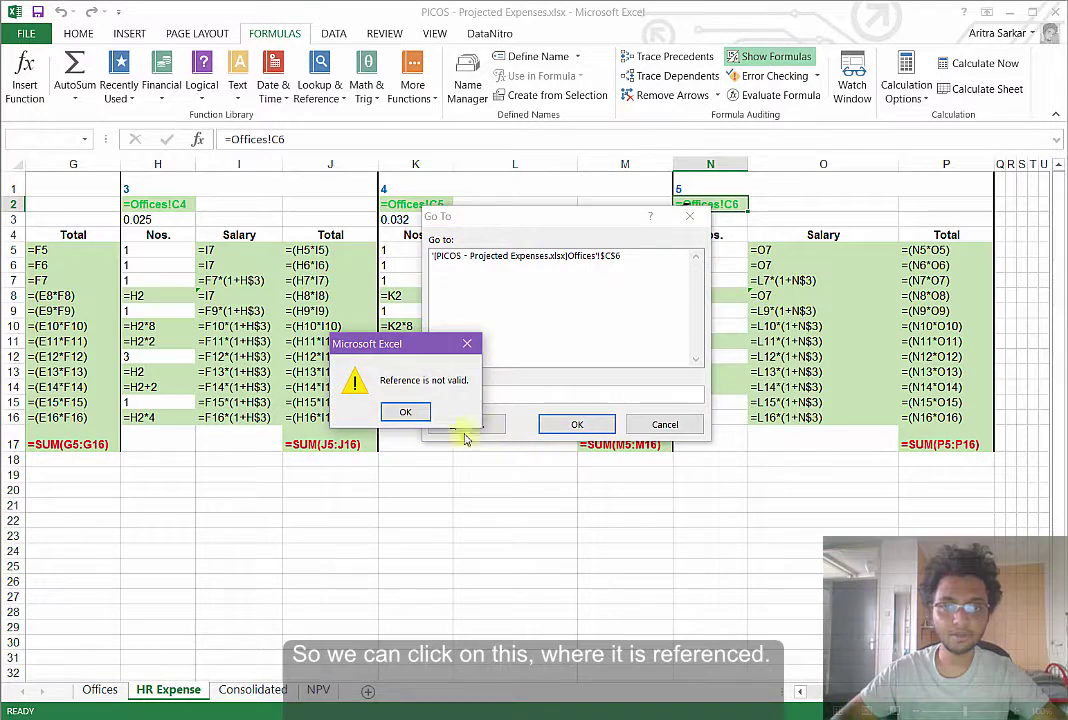
{"action": "left_click", "coordinate": [413, 411]}
{"action": "left_click", "coordinate": [665, 424]}
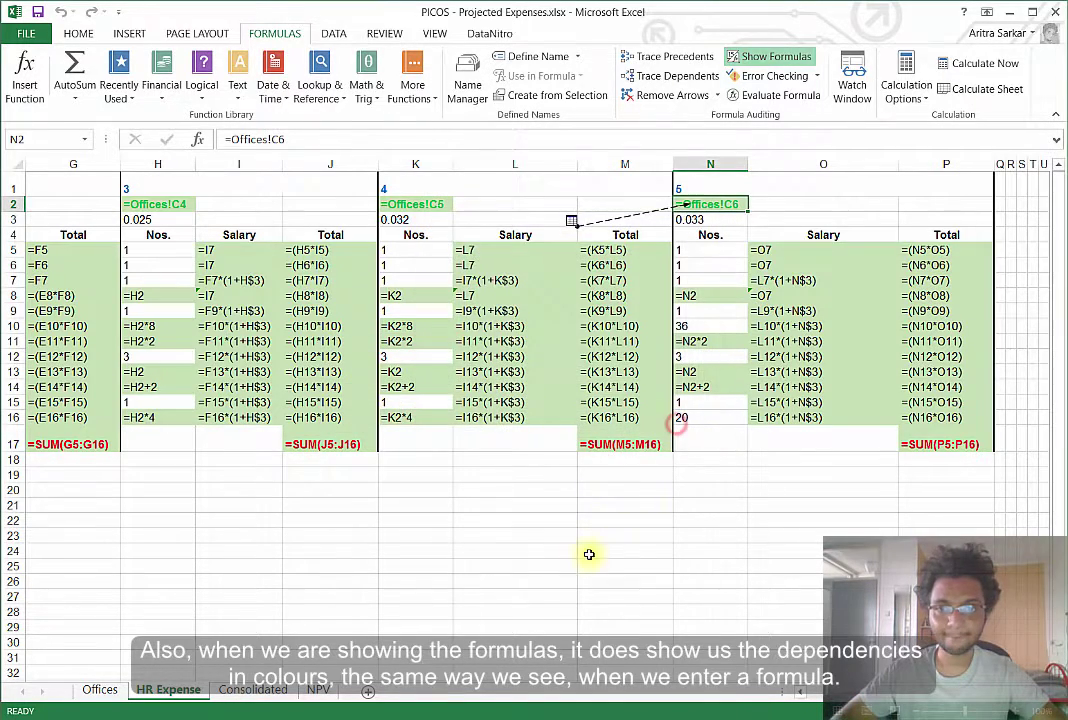
Step: Examine the colour-coded references of the Sales/Marketing year 3 total formula in J10
{"action": "left_click", "coordinate": [305, 328]}
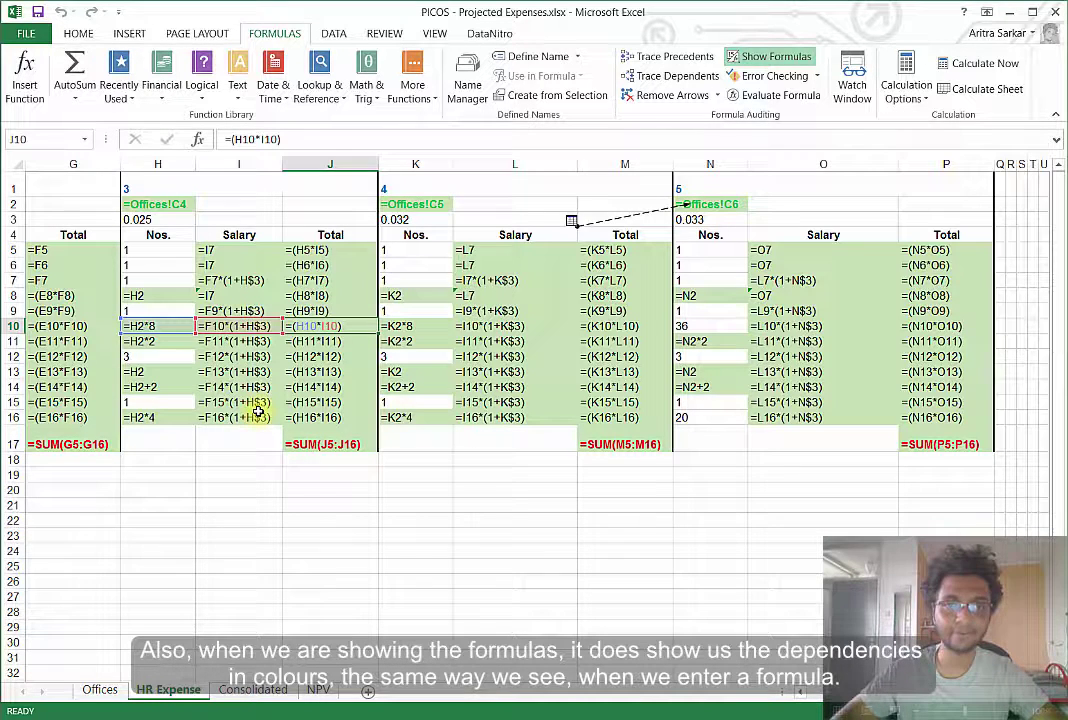
{"action": "left_click", "coordinate": [303, 547]}
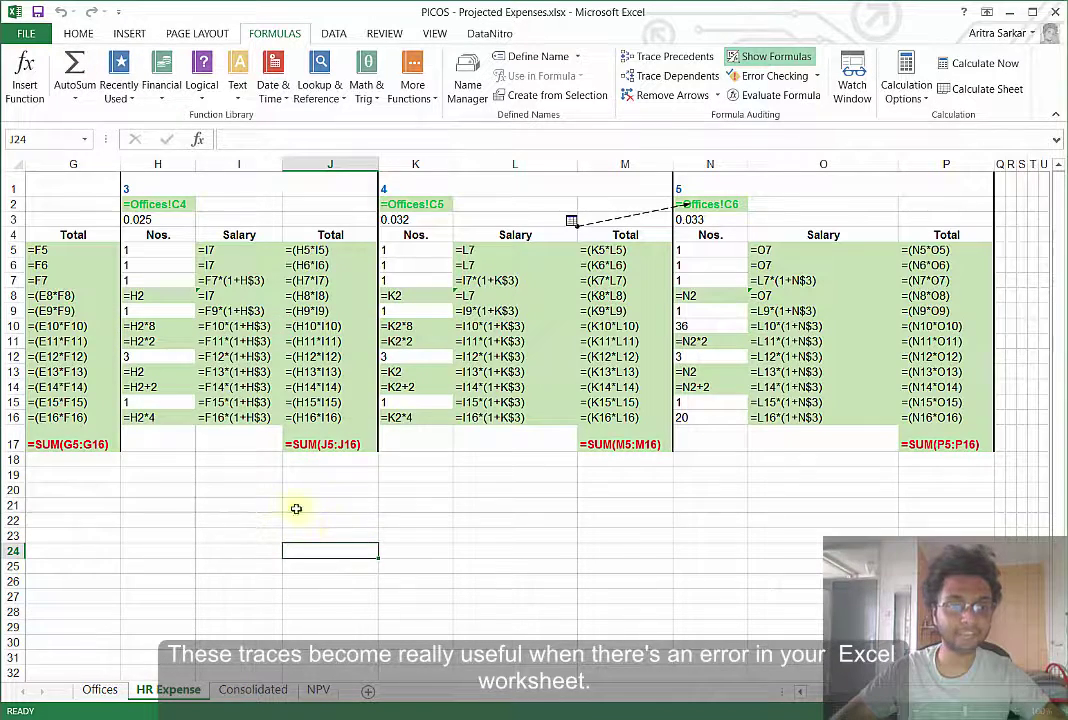
{"action": "left_click", "coordinate": [262, 497]}
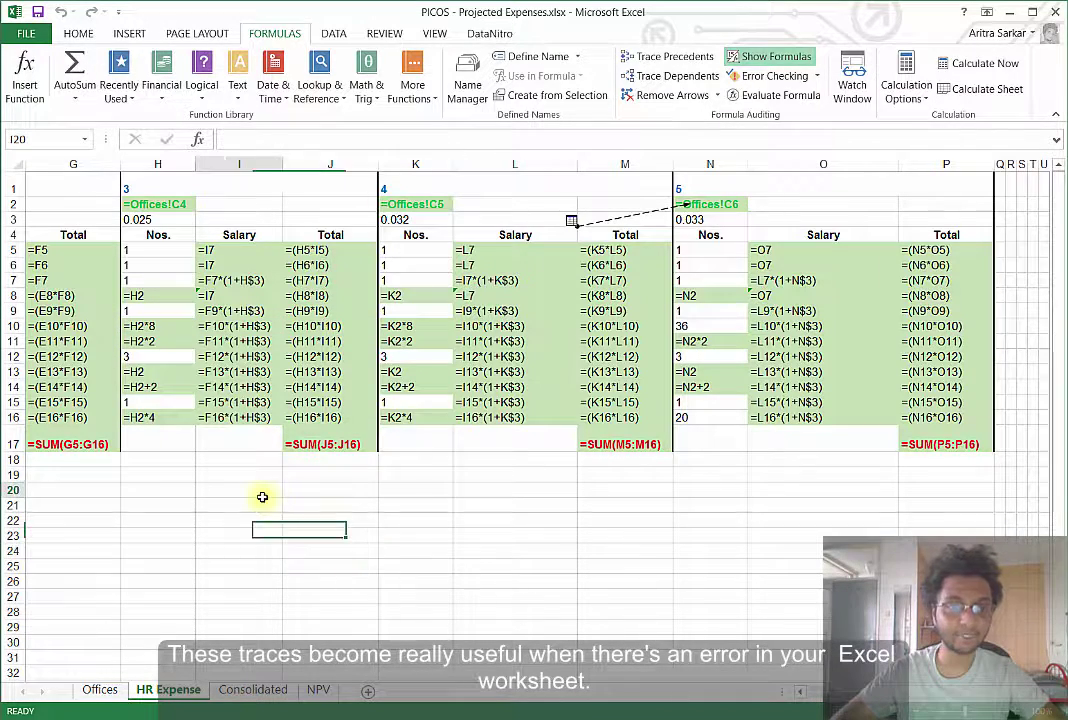
Step: Open the Formulas section of Excel Options to review the error checking rules
{"action": "left_click", "coordinate": [24, 35]}
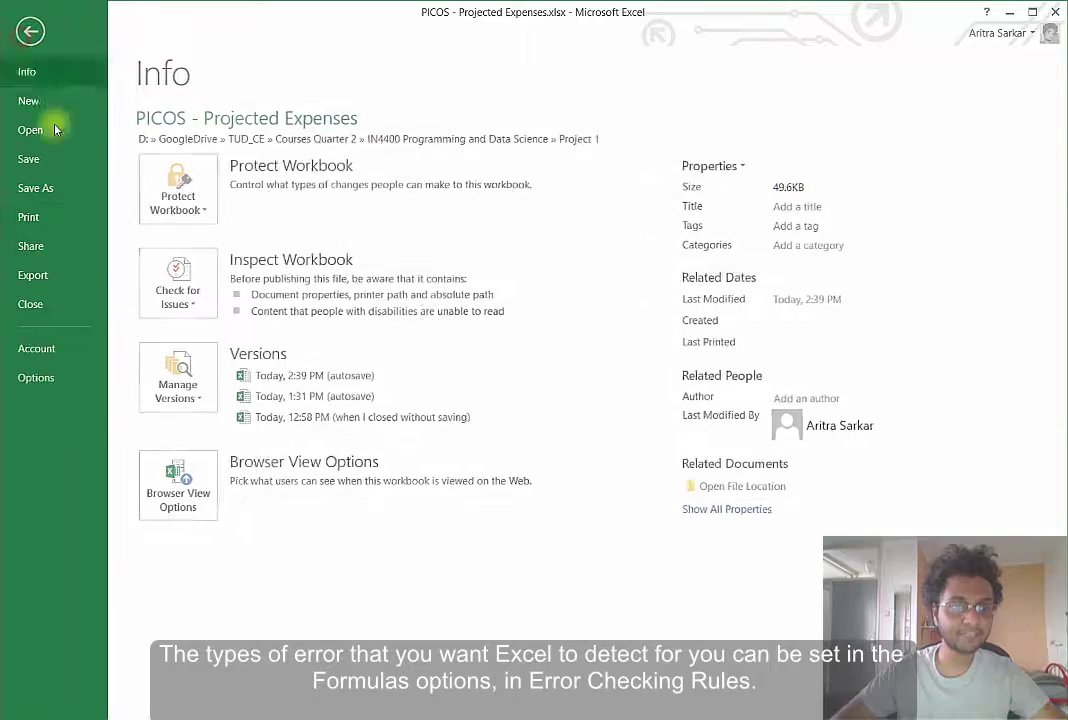
{"action": "left_click", "coordinate": [37, 378]}
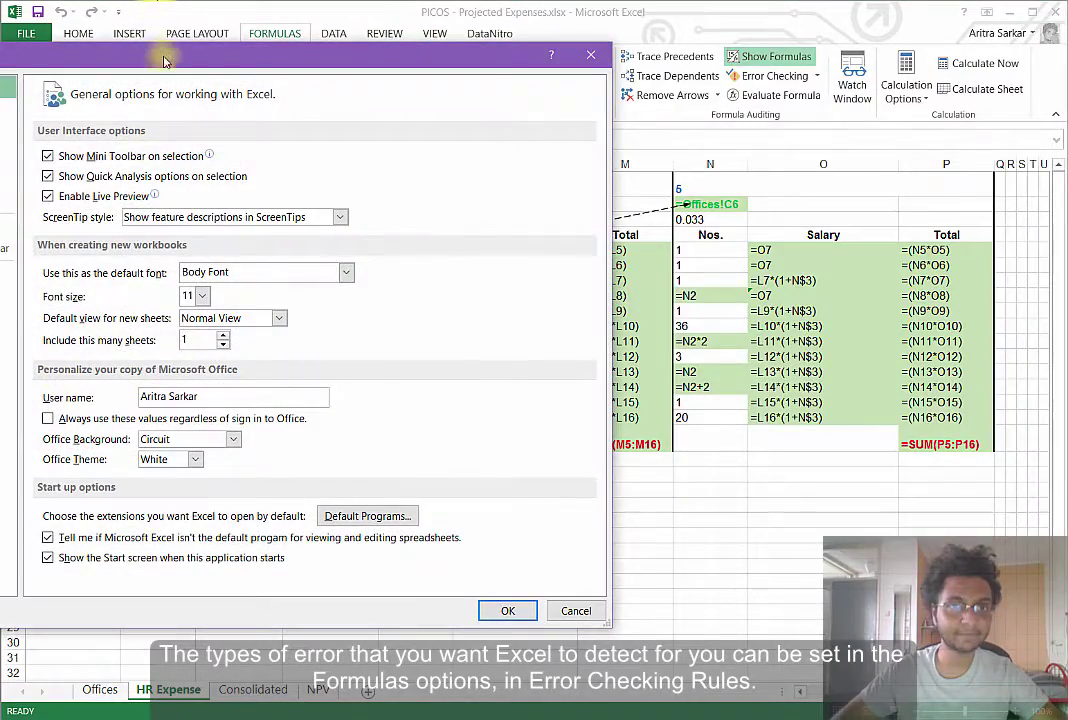
{"action": "left_click_drag", "start_coordinate": [165, 62], "coordinate": [490, 54]}
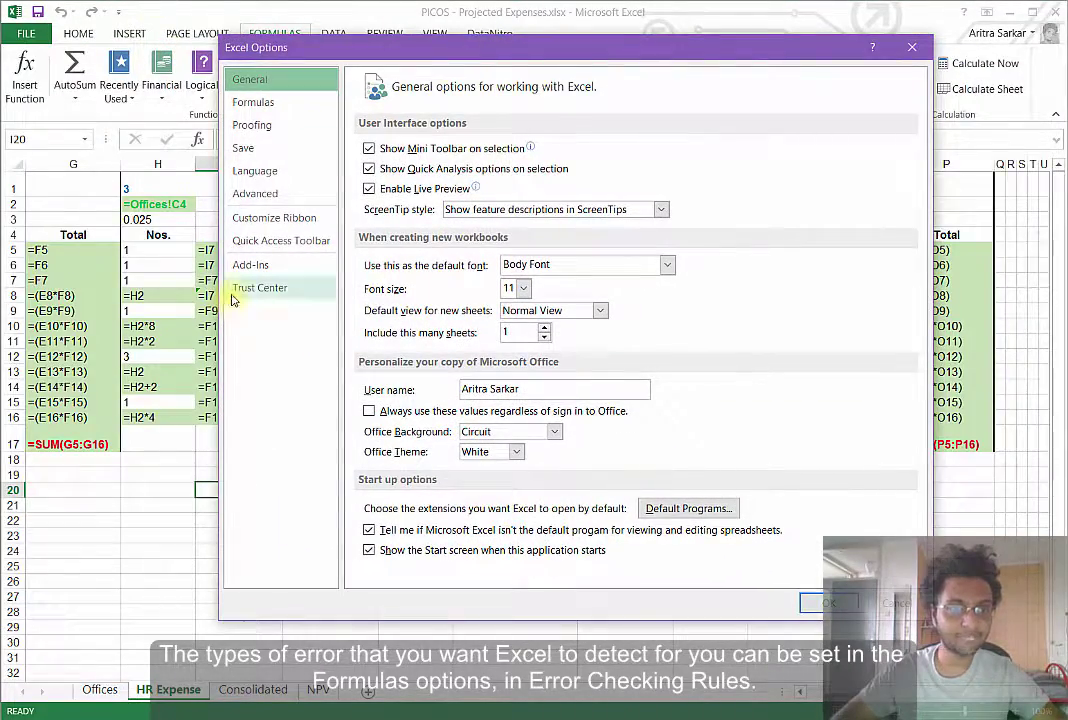
{"action": "left_click", "coordinate": [262, 101]}
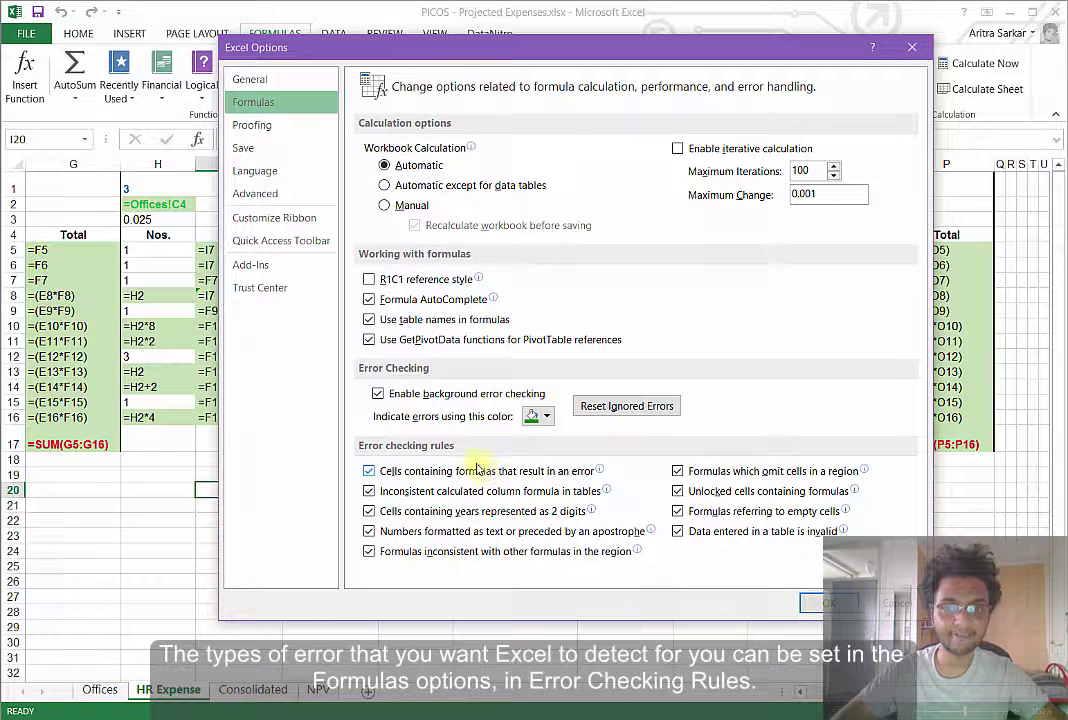
Step: Close Excel Options and clear the year 2 office locations formula in cell E2
{"action": "left_click", "coordinate": [815, 604]}
{"action": "left_click", "coordinate": [627, 565]}
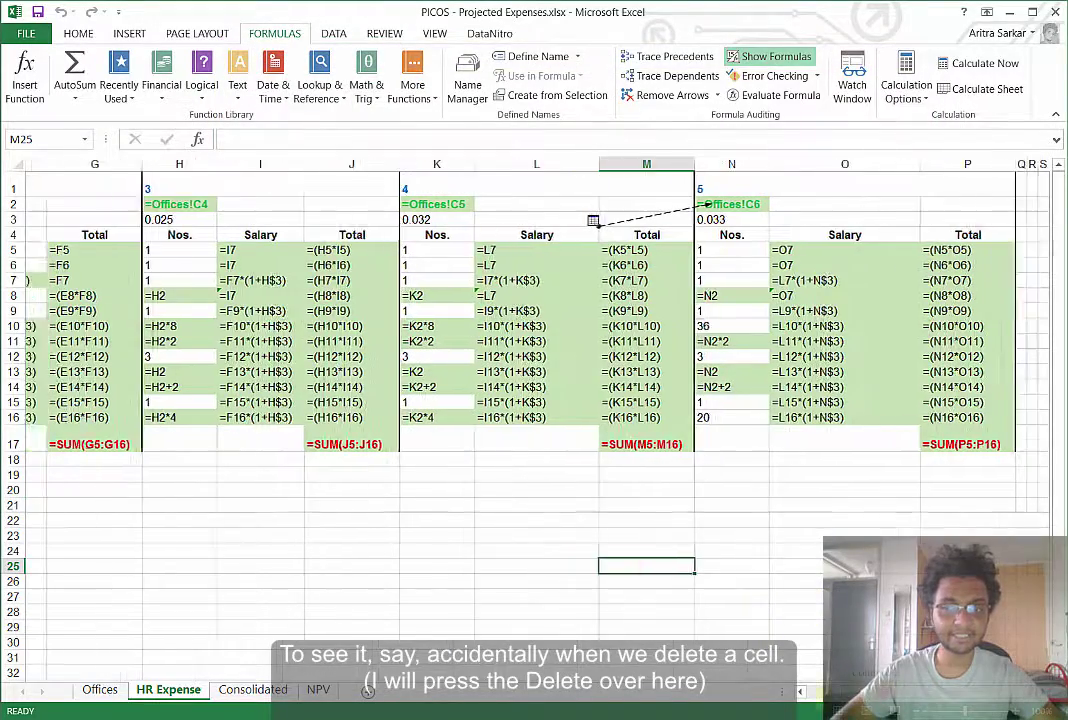
{"action": "scroll", "coordinate": [665, 580], "scroll_direction": "left", "scroll_amount": 4}
{"action": "left_click", "coordinate": [681, 490]}
{"action": "left_click", "coordinate": [621, 205]}
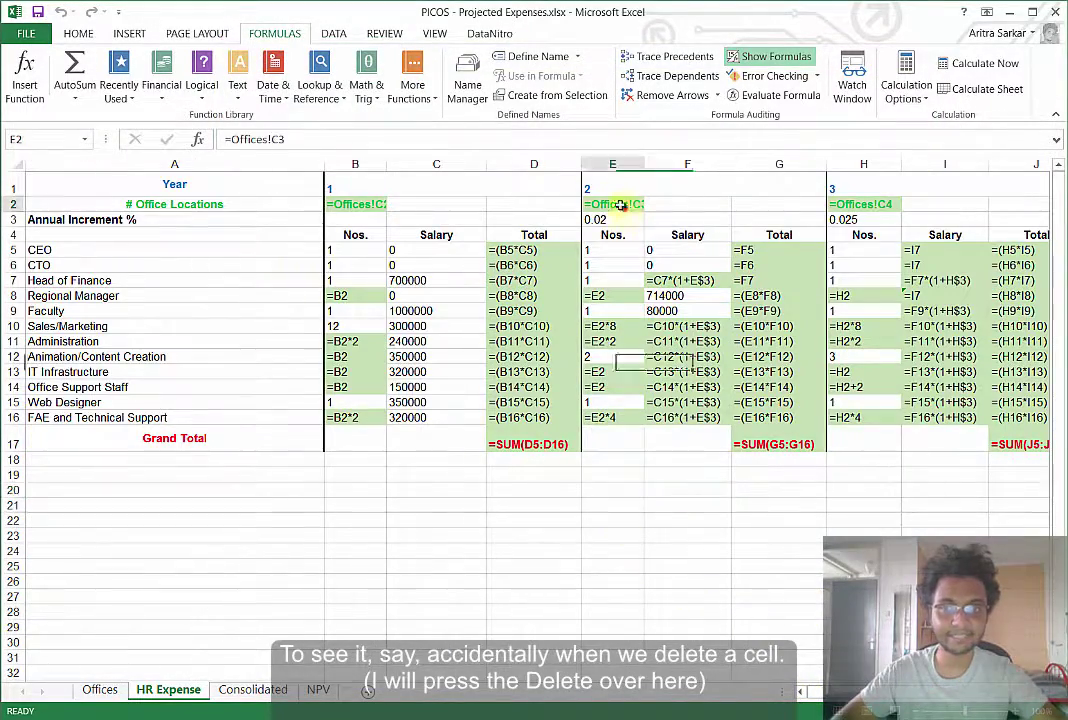
{"action": "key", "text": "Delete"}
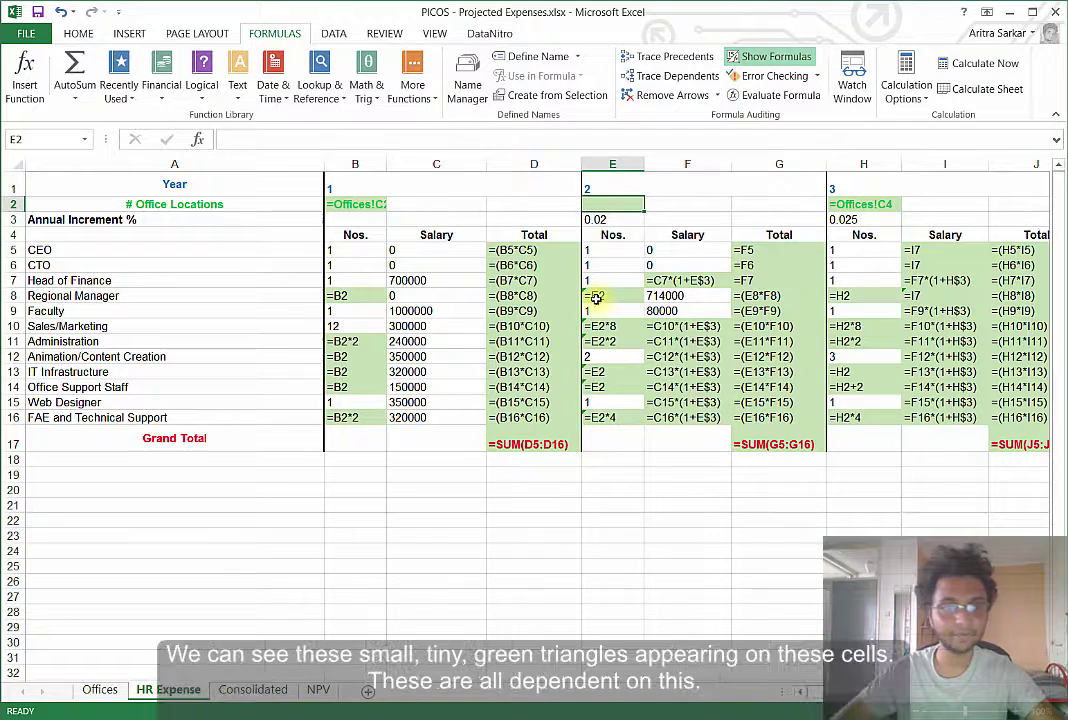
Step: Examine the flagged year 2 headcount formulas in column E that depend on cell E2
{"action": "left_click", "coordinate": [609, 300]}
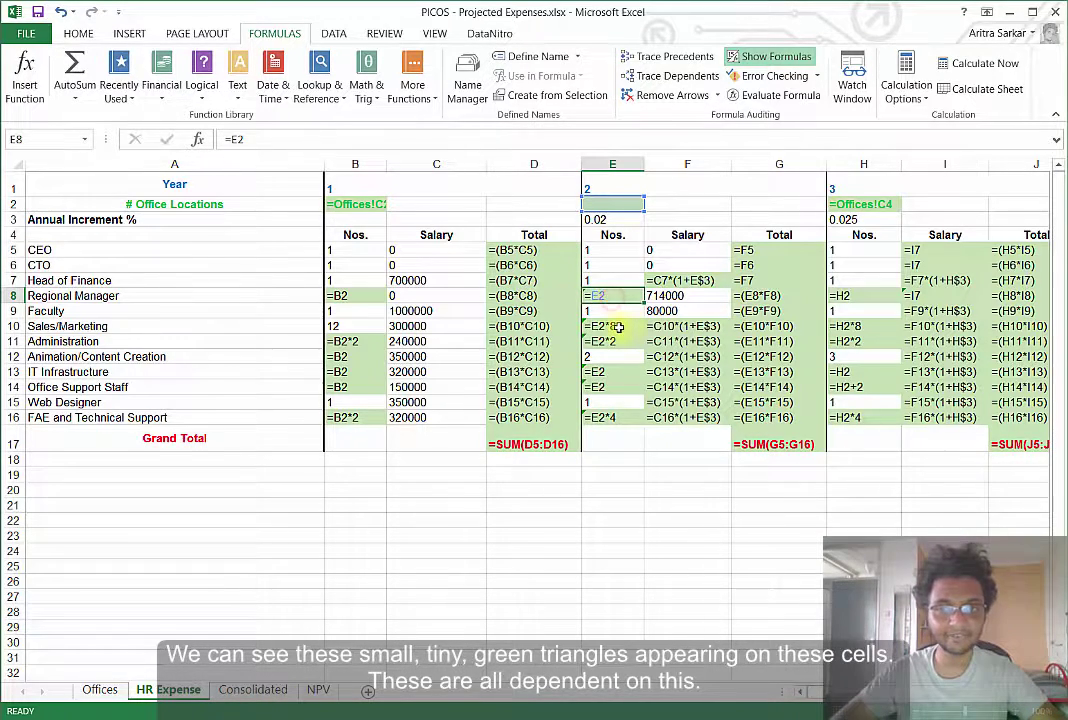
{"action": "left_click", "coordinate": [610, 326]}
{"action": "left_click", "coordinate": [588, 344]}
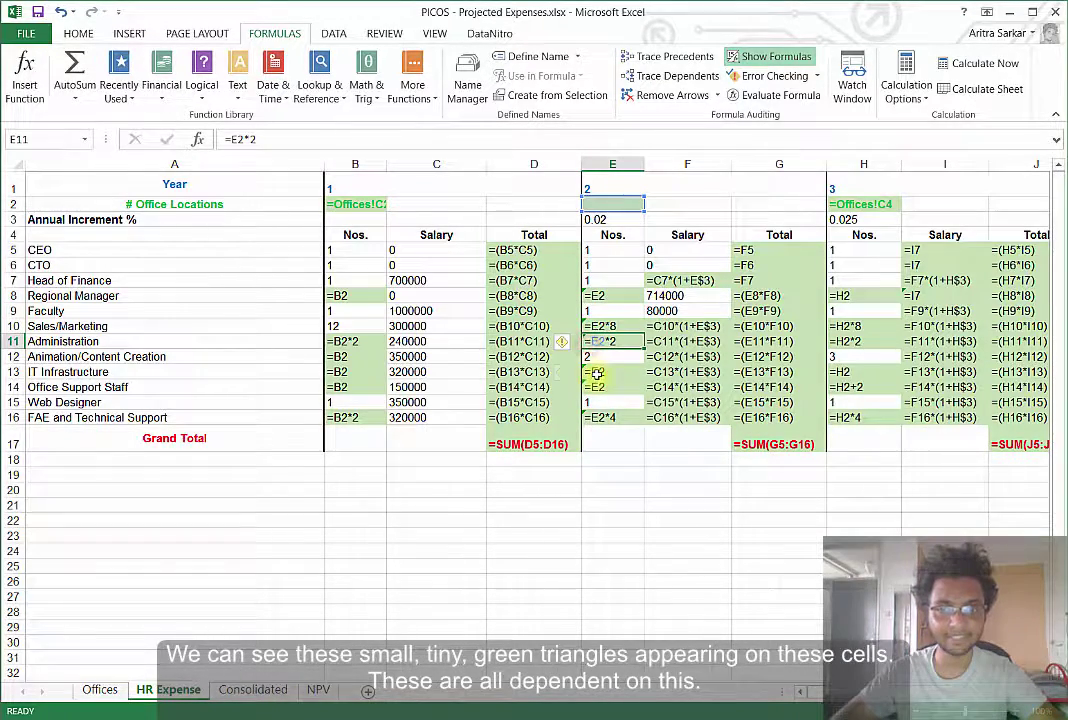
{"action": "left_click", "coordinate": [598, 372]}
{"action": "left_click", "coordinate": [600, 396]}
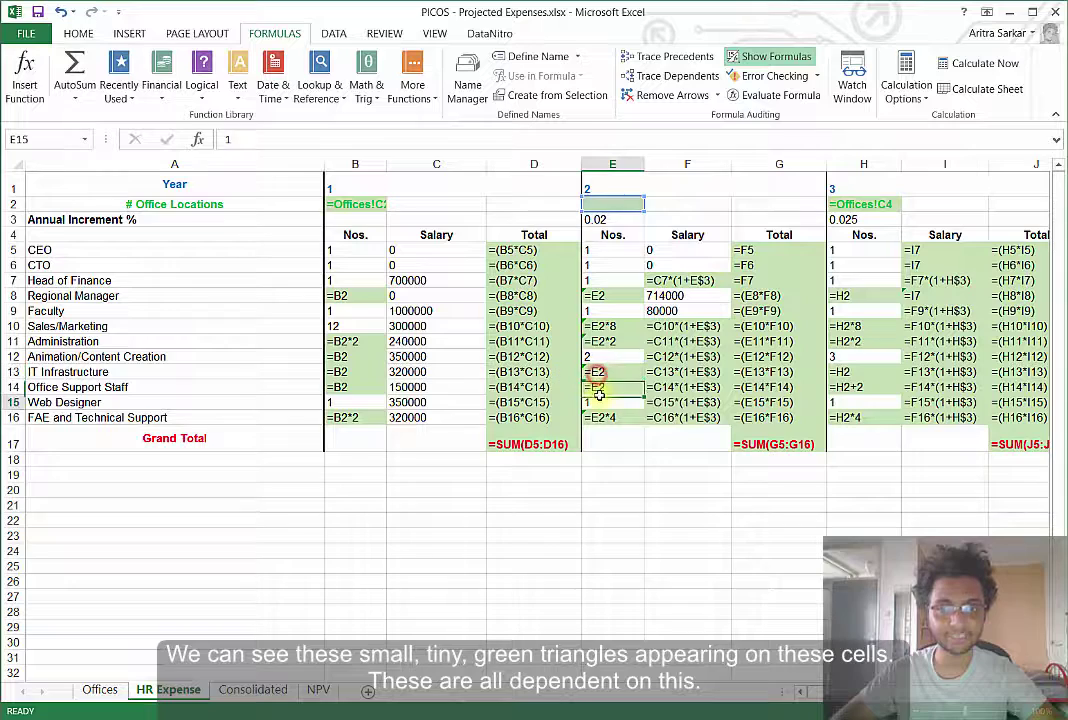
Step: Run error checking on the year 2 Sales/Marketing headcount in E10 and trace the empty cell it refers to
{"action": "left_click", "coordinate": [612, 326]}
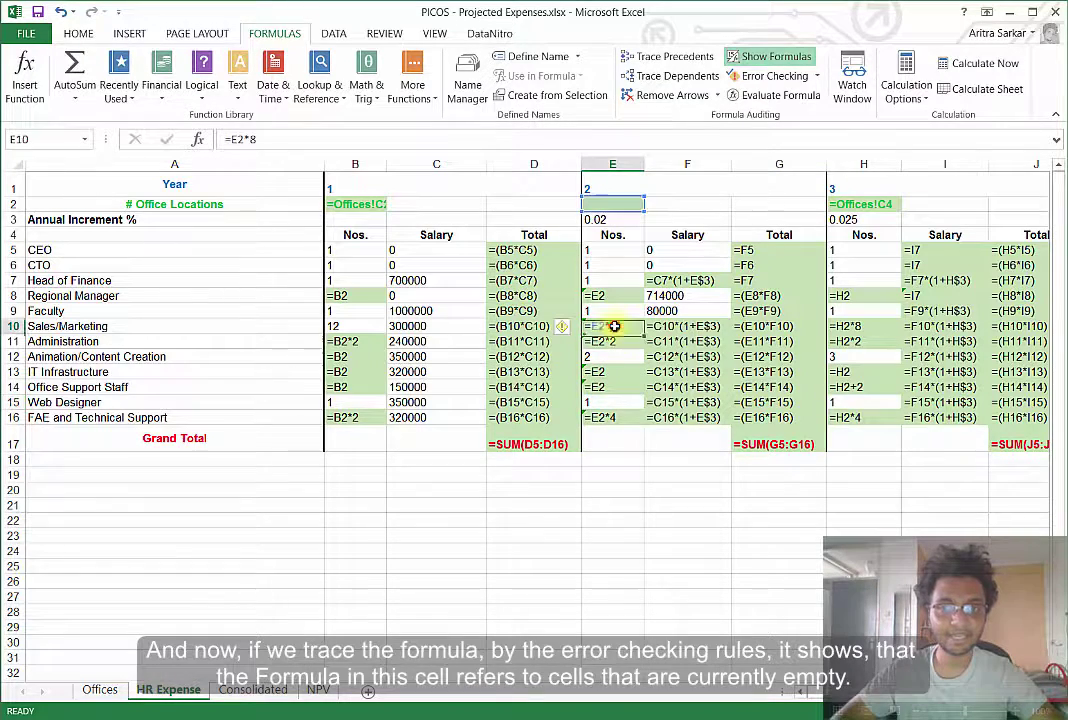
{"action": "left_click", "coordinate": [815, 76]}
{"action": "left_click", "coordinate": [798, 101]}
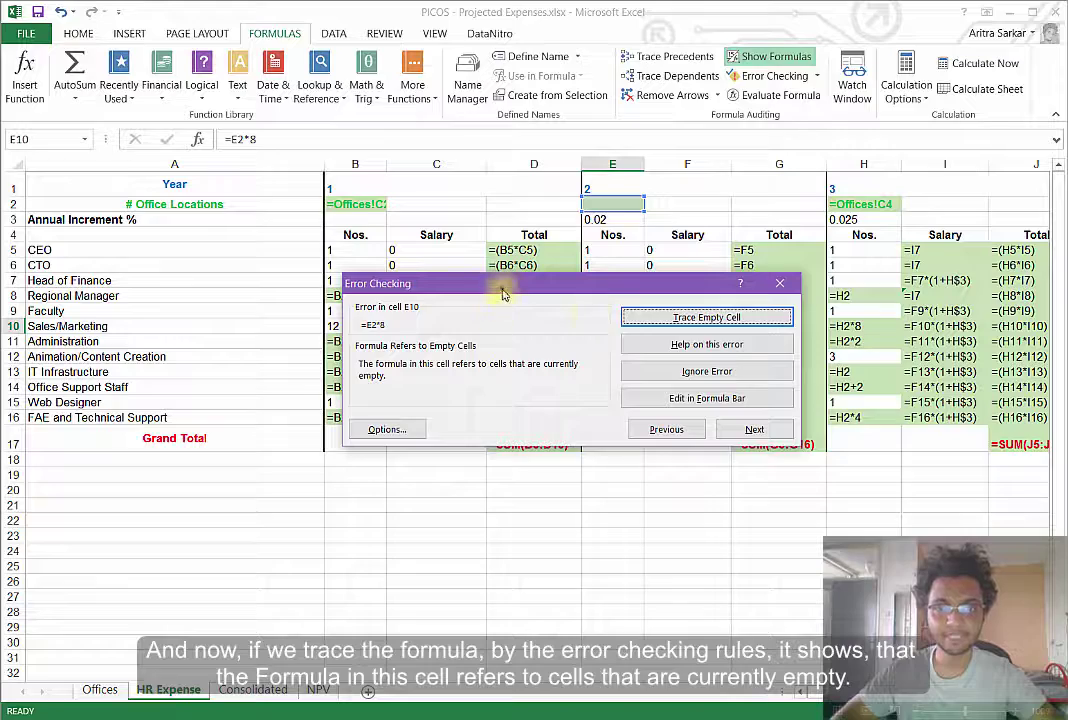
{"action": "left_click_drag", "start_coordinate": [501, 286], "coordinate": [490, 489]}
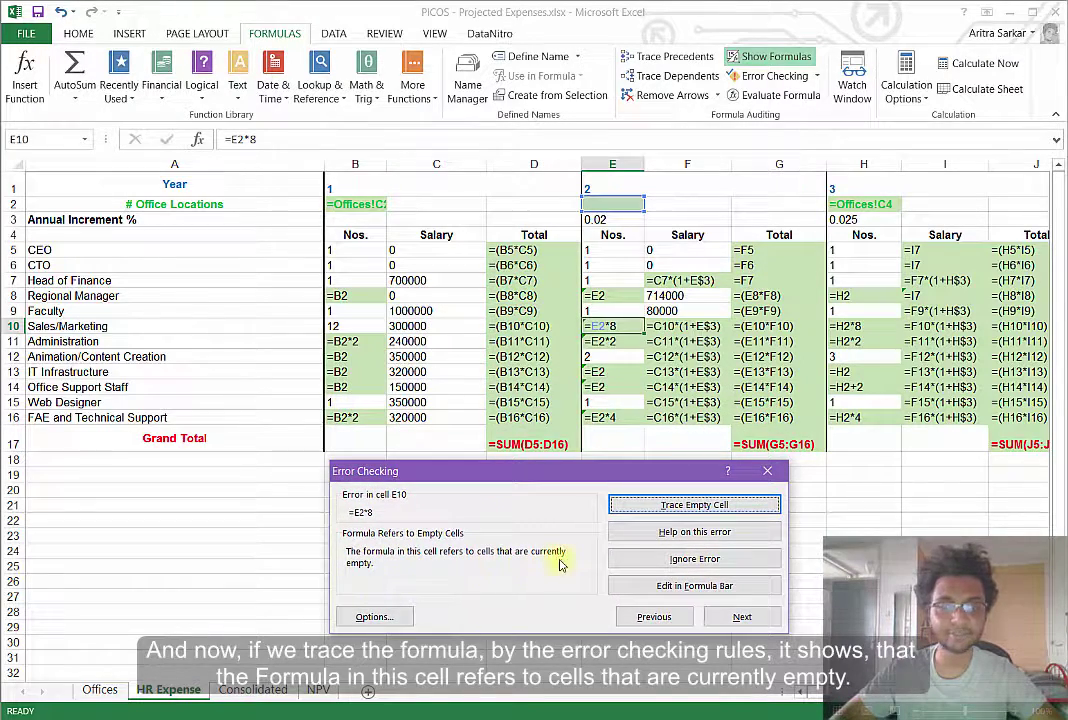
{"action": "left_click", "coordinate": [667, 506]}
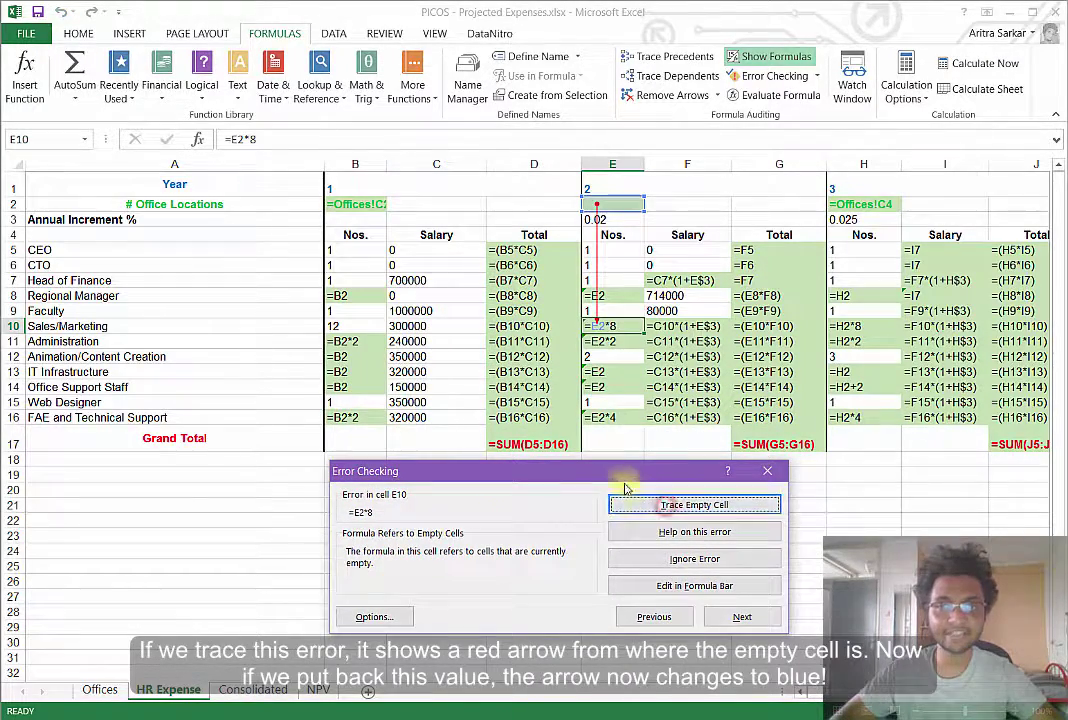
Step: Enter 2 as the year 2 office locations in E2, and resume the error check before closing it
{"action": "left_click", "coordinate": [619, 204]}
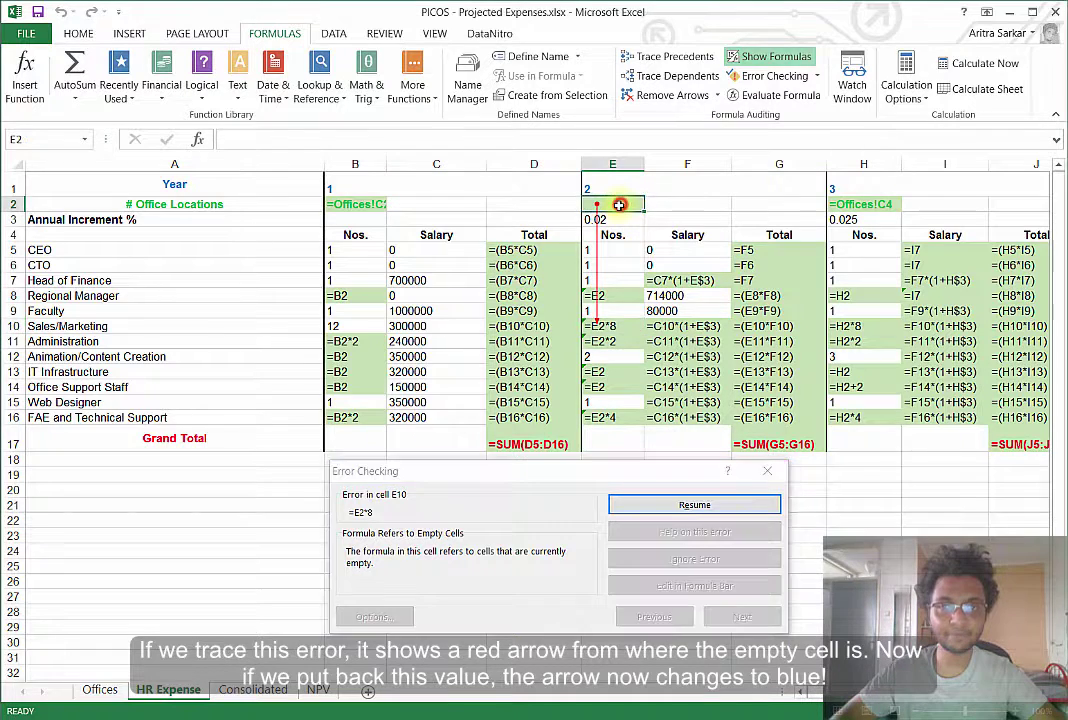
{"action": "type", "text": "2"}
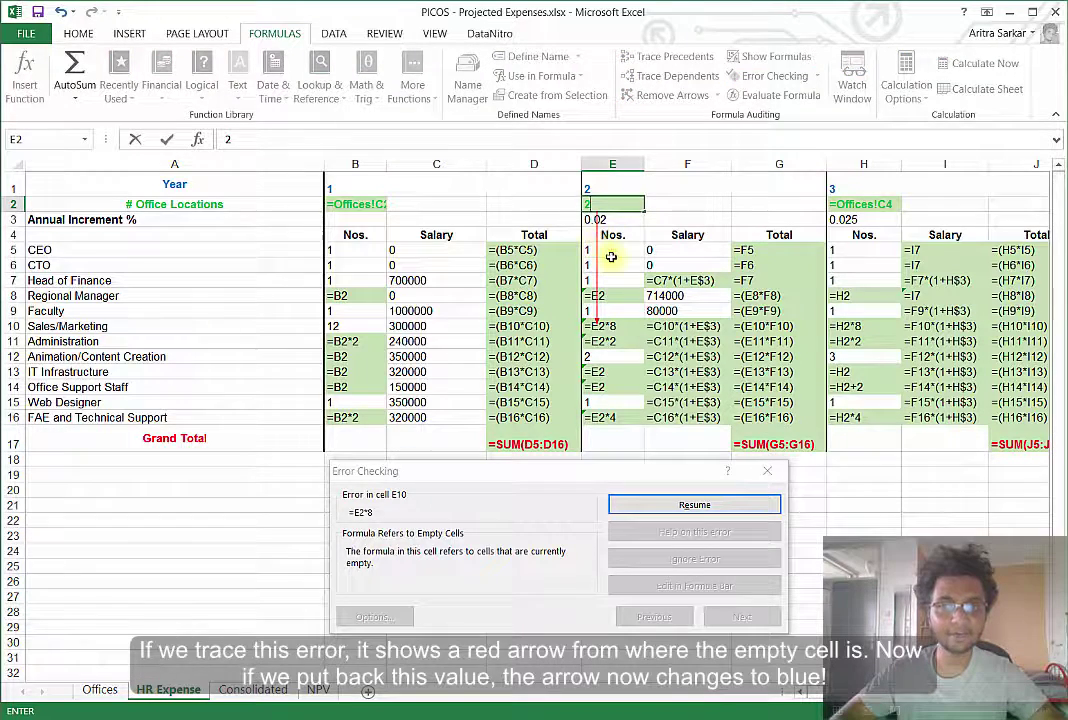
{"action": "left_click", "coordinate": [611, 257]}
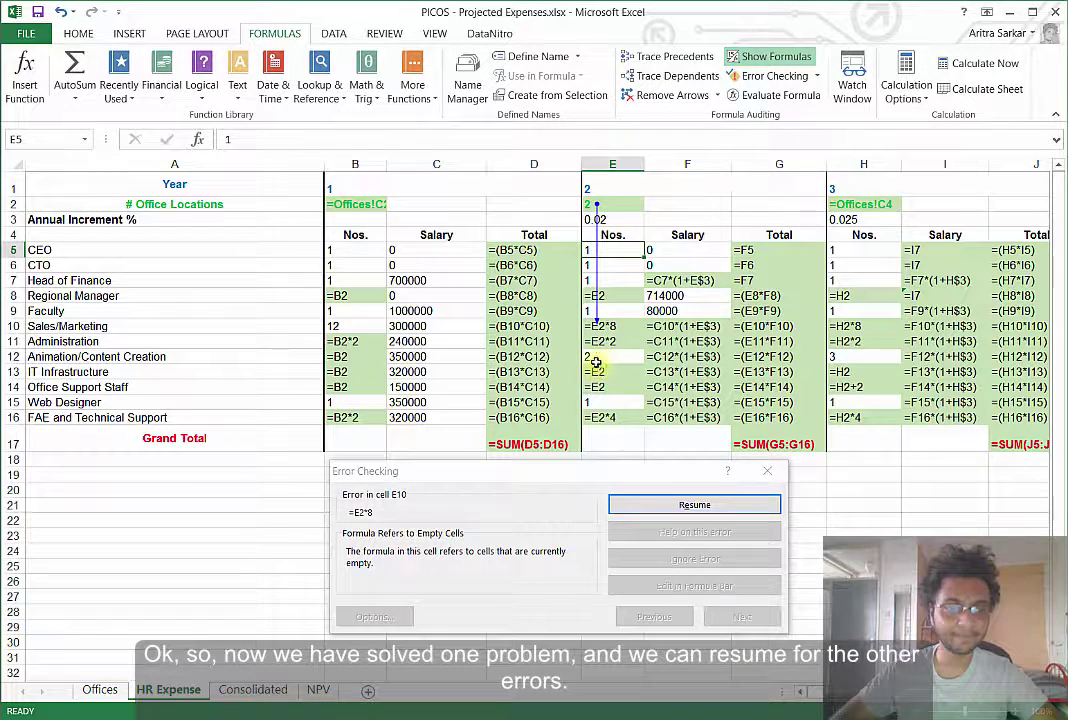
{"action": "left_click", "coordinate": [724, 502]}
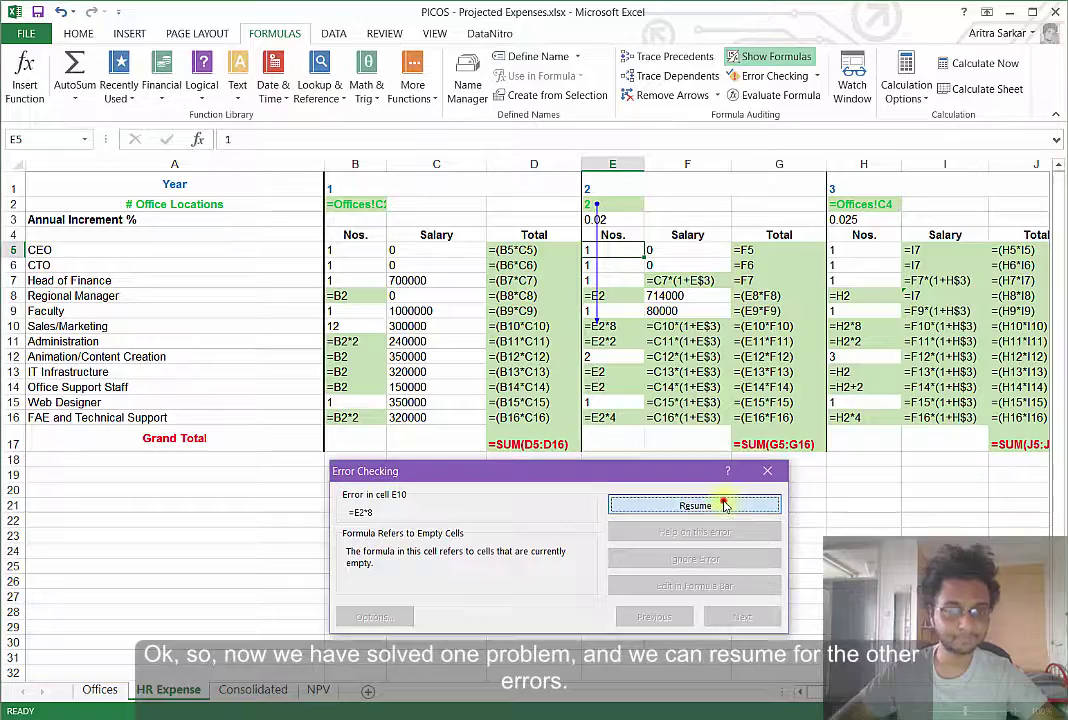
{"action": "left_click", "coordinate": [770, 468]}
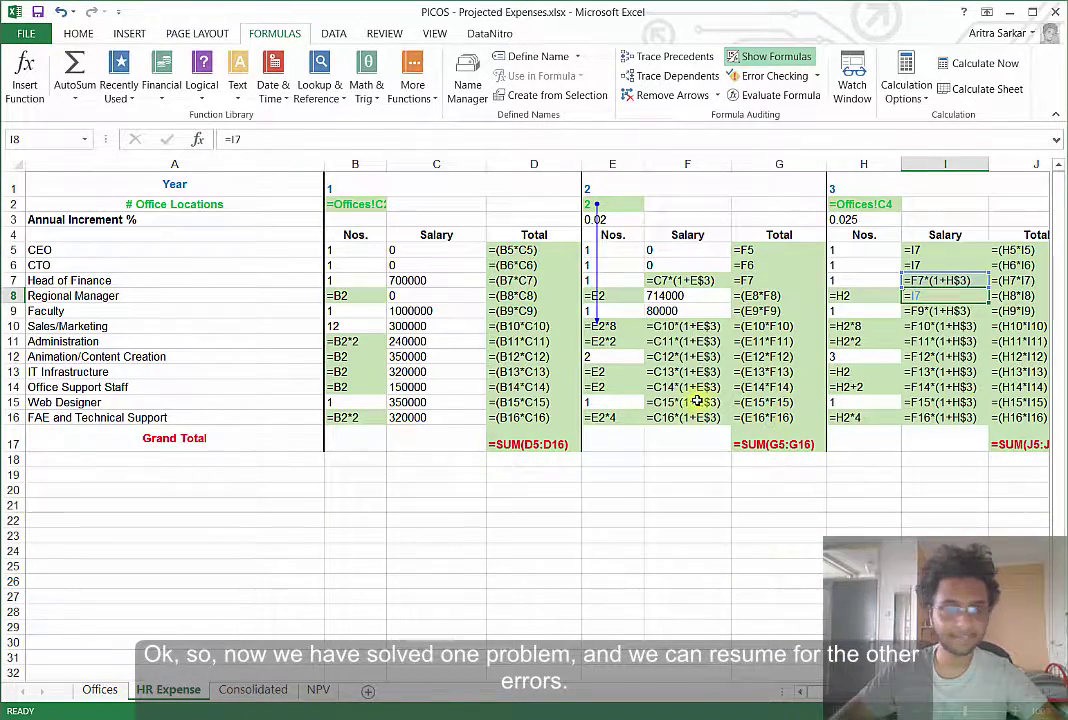